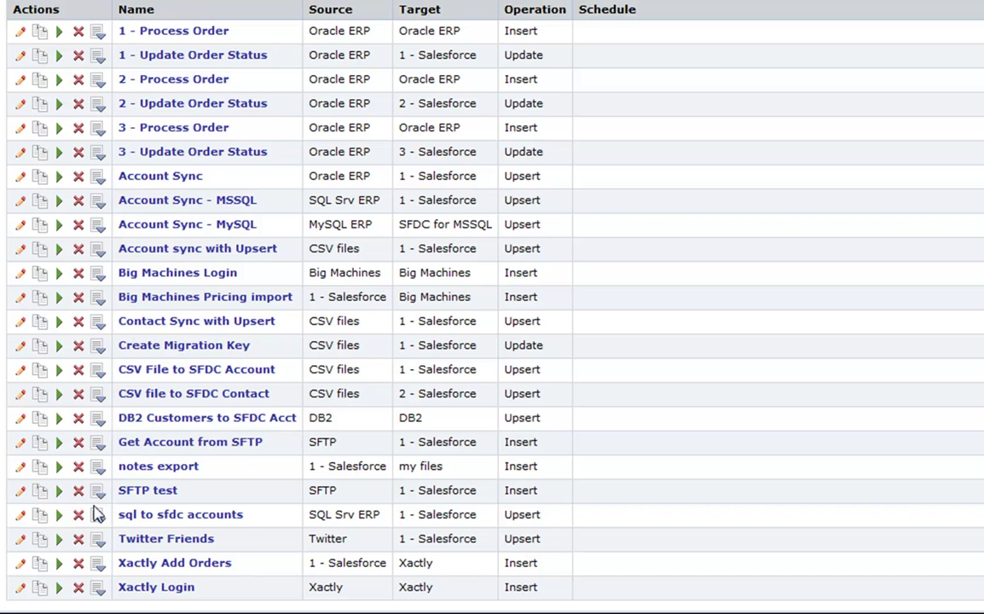
Step: Run the "sql to sfdc accounts" synchronization task
click(59, 514)
click(854, 332)
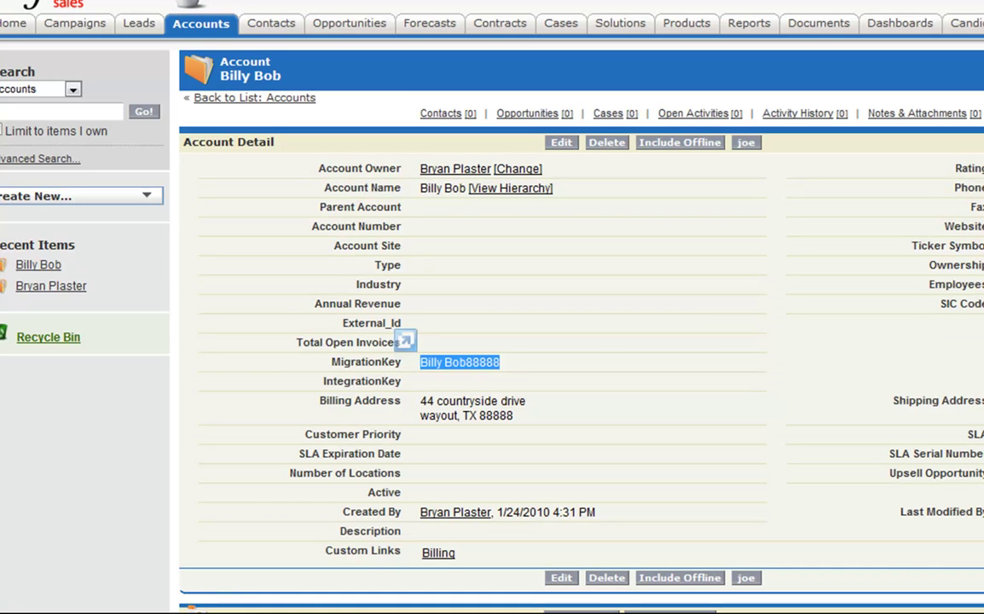
Step: In Salesforce, show the All Accounts view and examine the MigrationKey and IntegrationKey of the account billed in Virginia
click(208, 24)
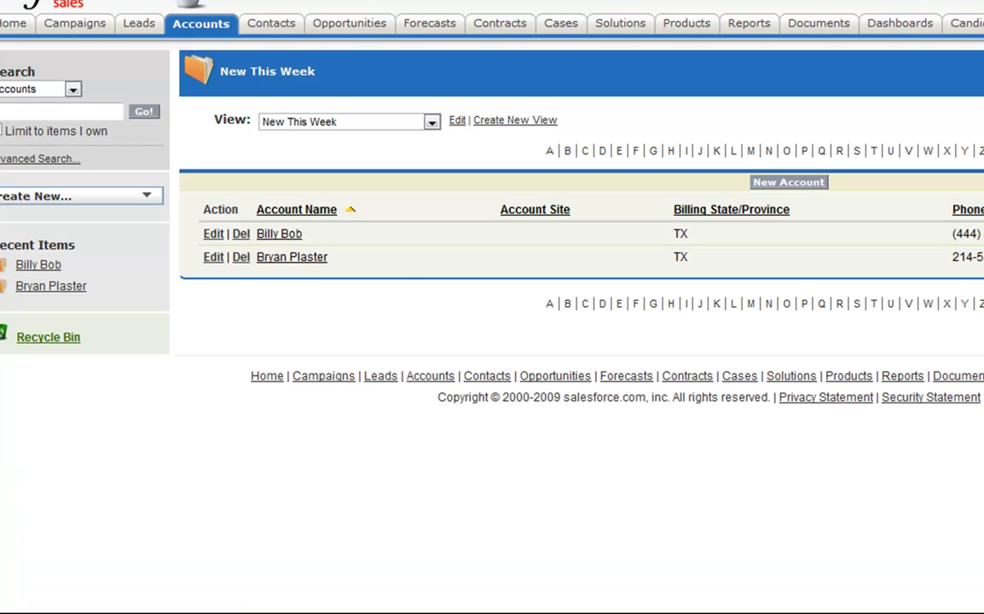
click(432, 122)
click(386, 138)
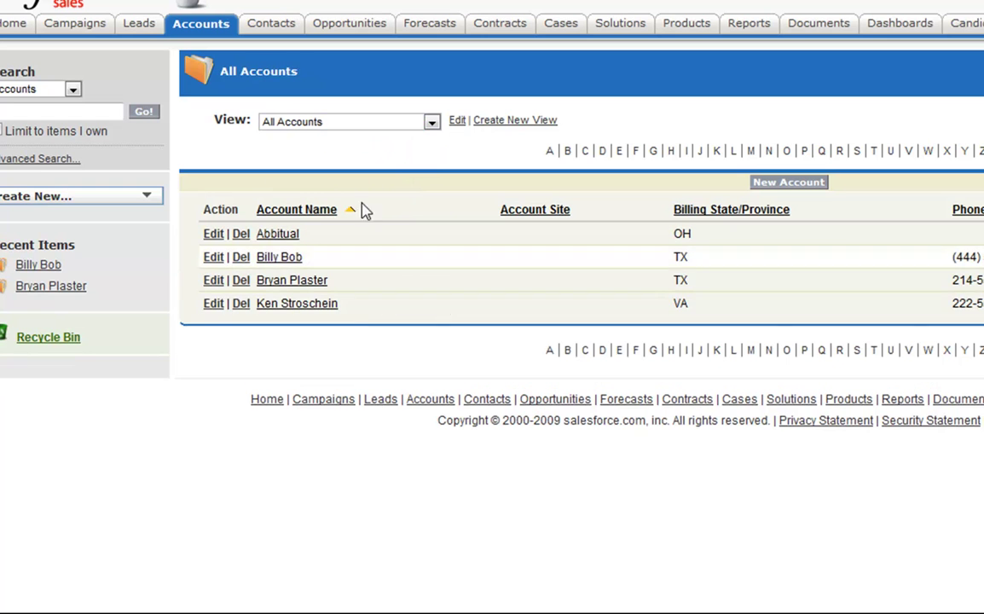
click(281, 309)
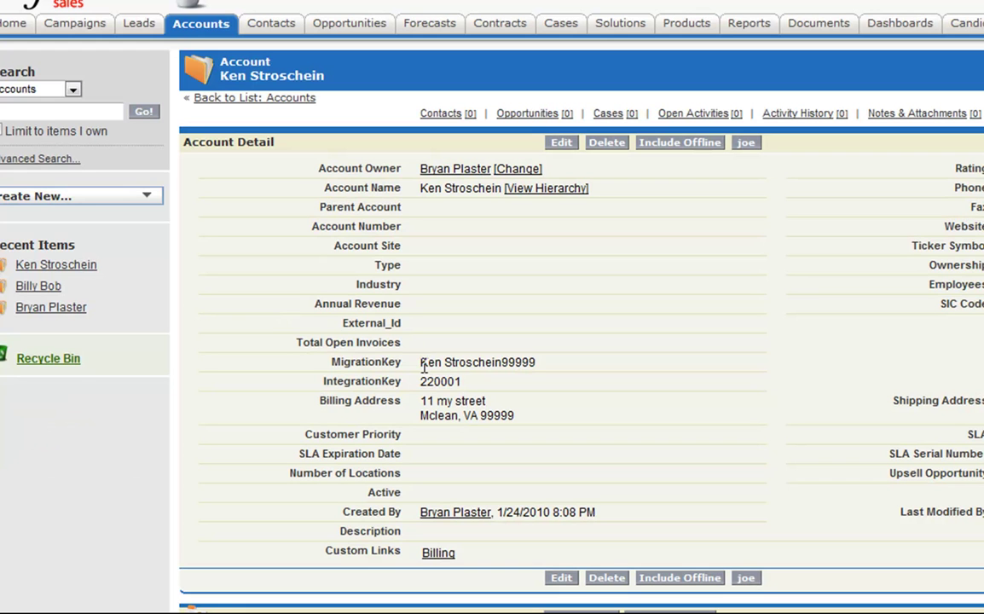
drag(420, 364, 540, 369)
drag(420, 382, 466, 381)
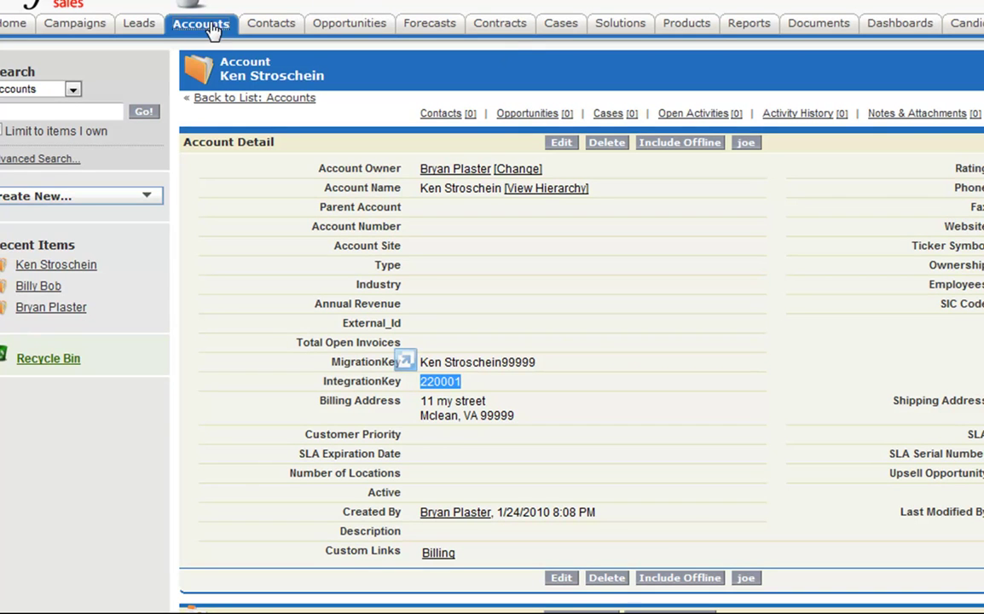
Step: Examine the MigrationKey of the account billed in wayout and the IntegrationKey of the account billed in Dallas
click(268, 98)
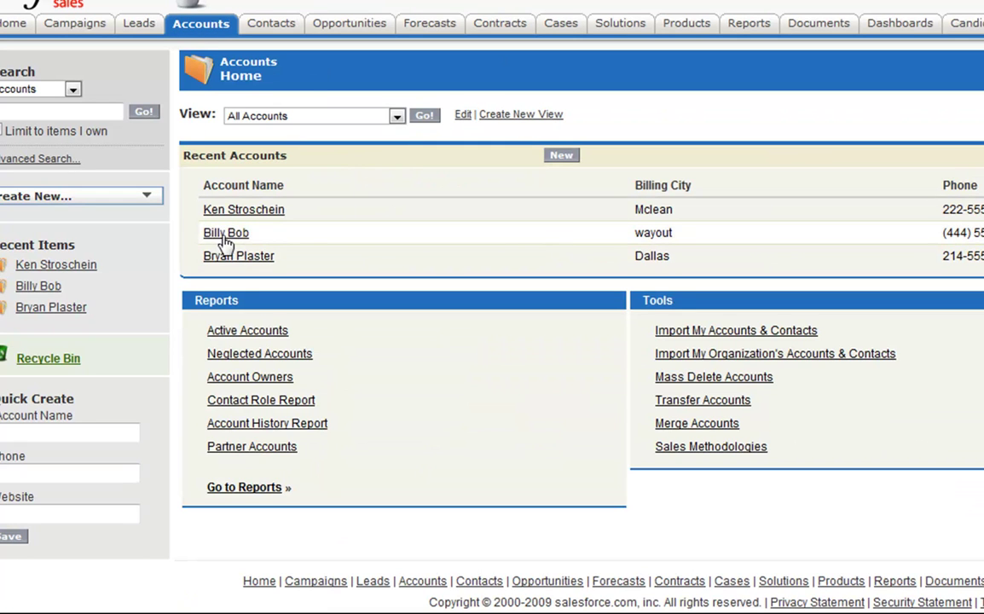
click(224, 237)
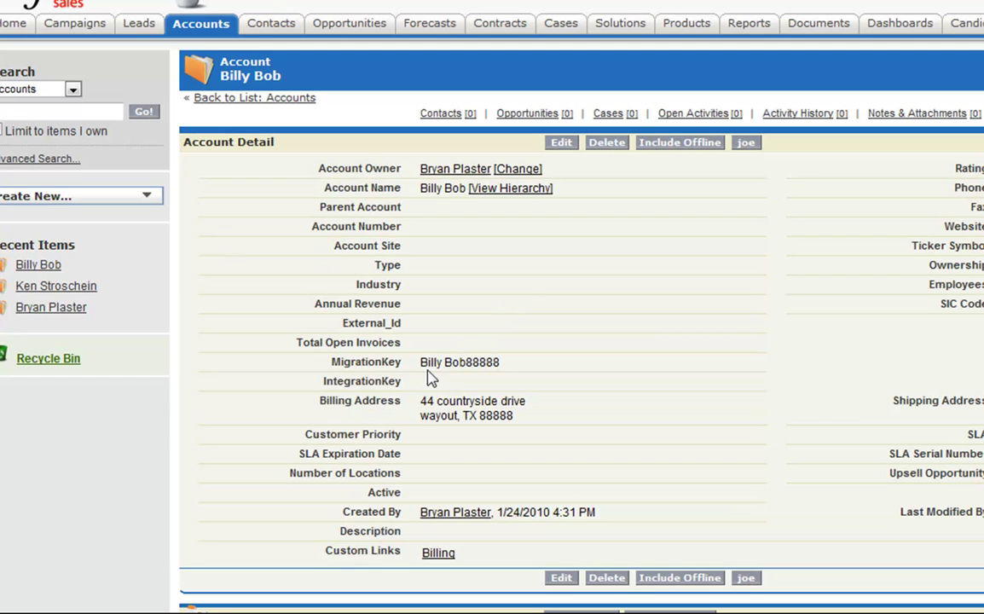
triple_click(468, 361)
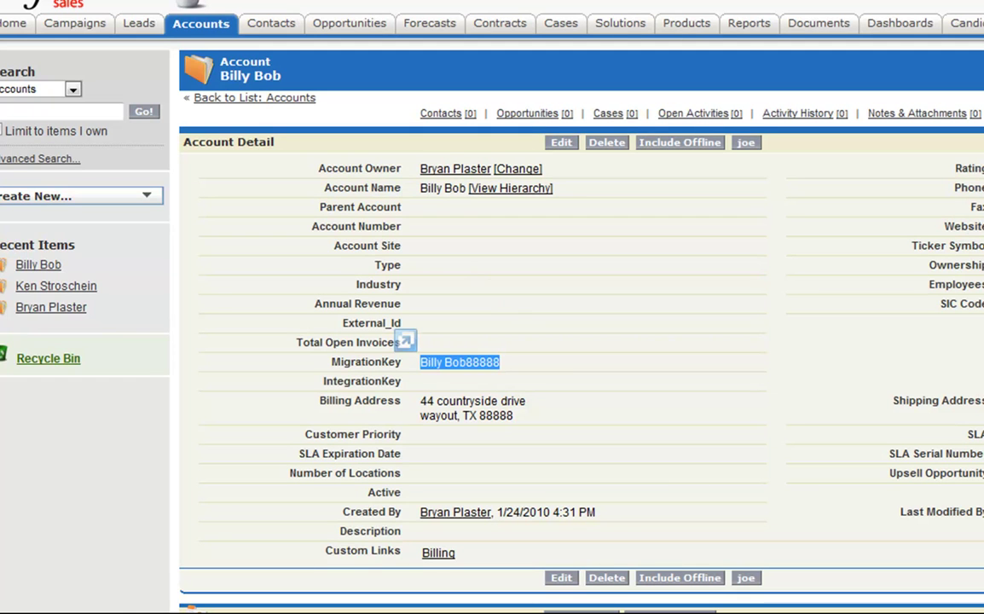
click(208, 27)
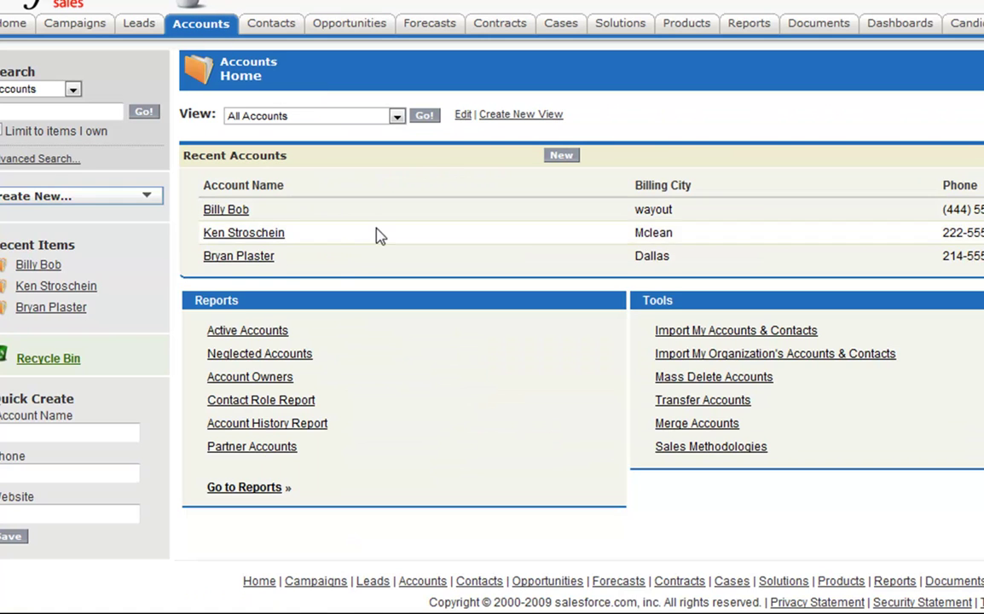
click(244, 262)
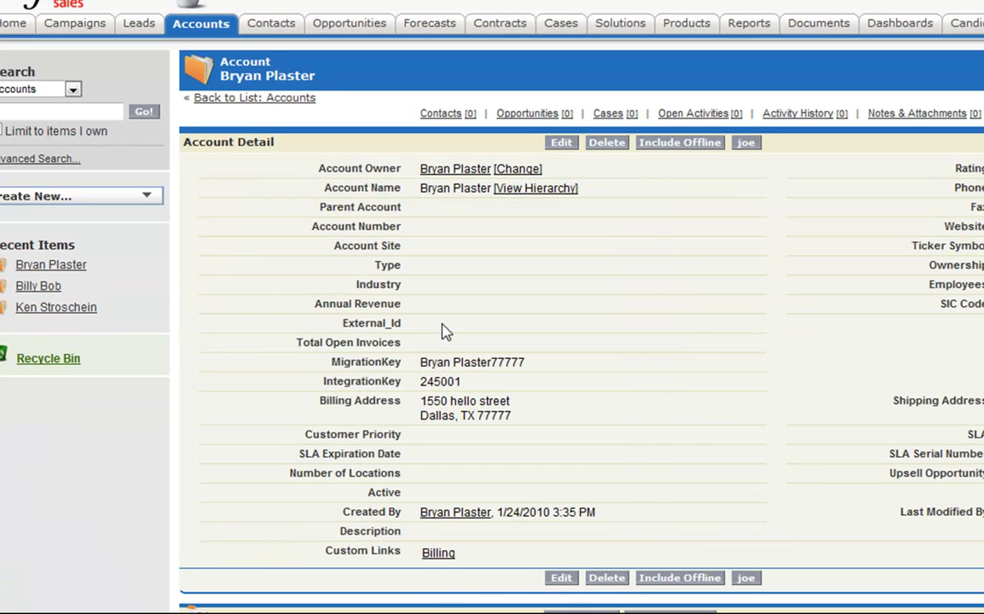
drag(422, 385, 461, 388)
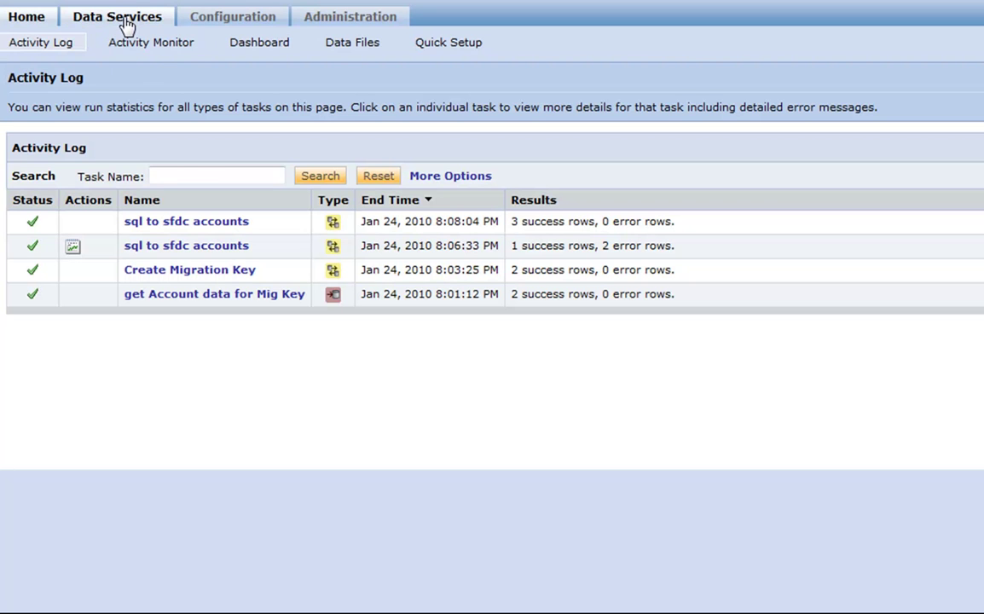
Step: Switch to the data services application and create a new data synchronization task named "sfdc to sql migration"
click(126, 23)
click(29, 189)
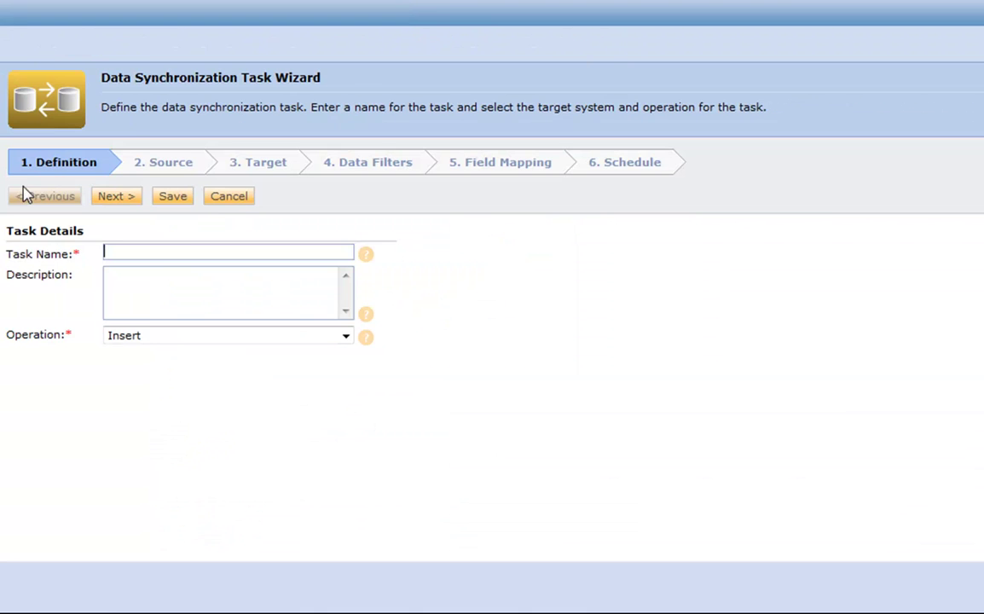
click(183, 250)
text(sfdc to sql migration)
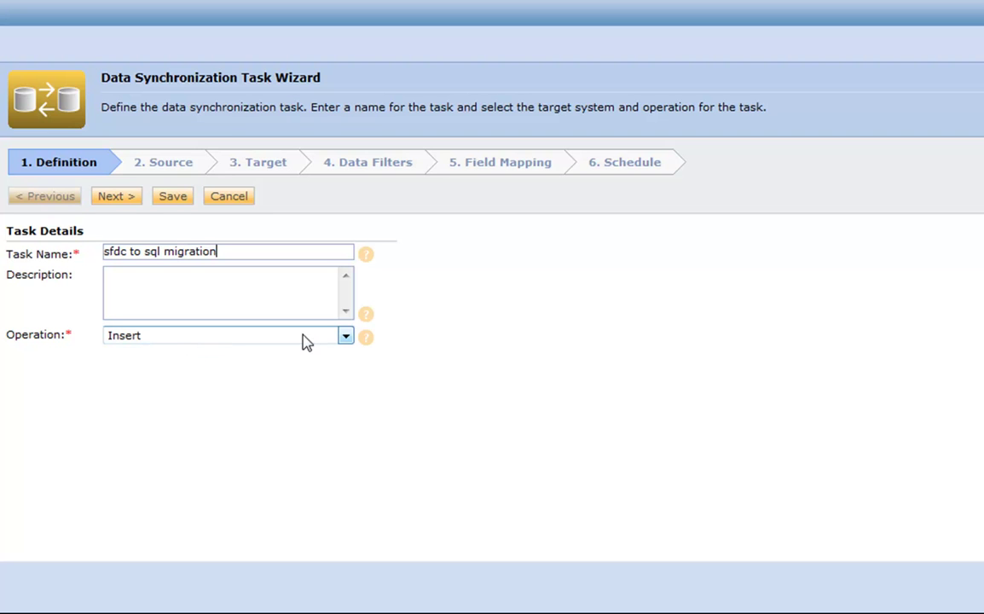
Step: Set the task's source connection to 1 - Salesforce with Account as the single source object
click(182, 167)
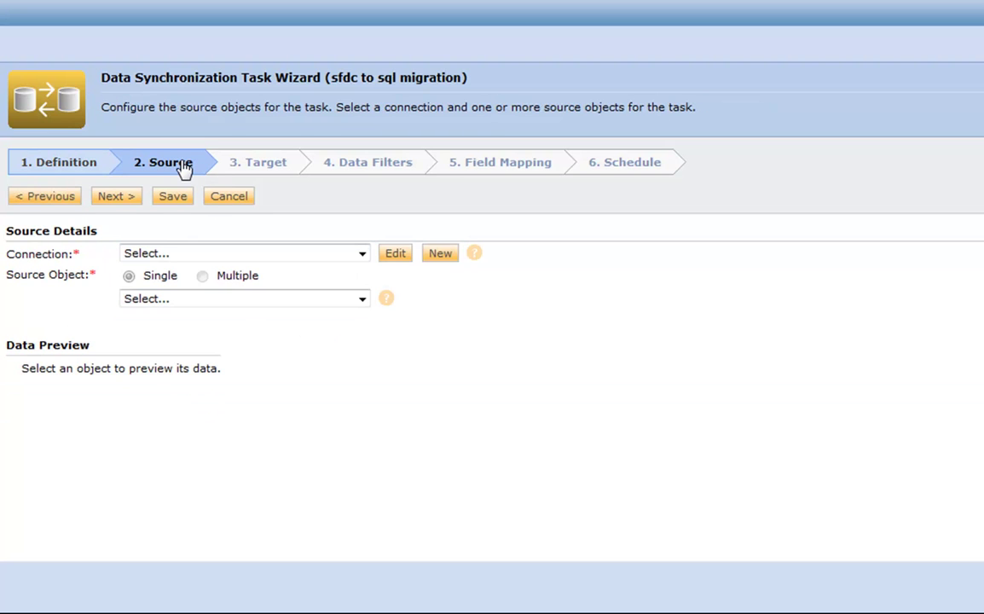
click(176, 254)
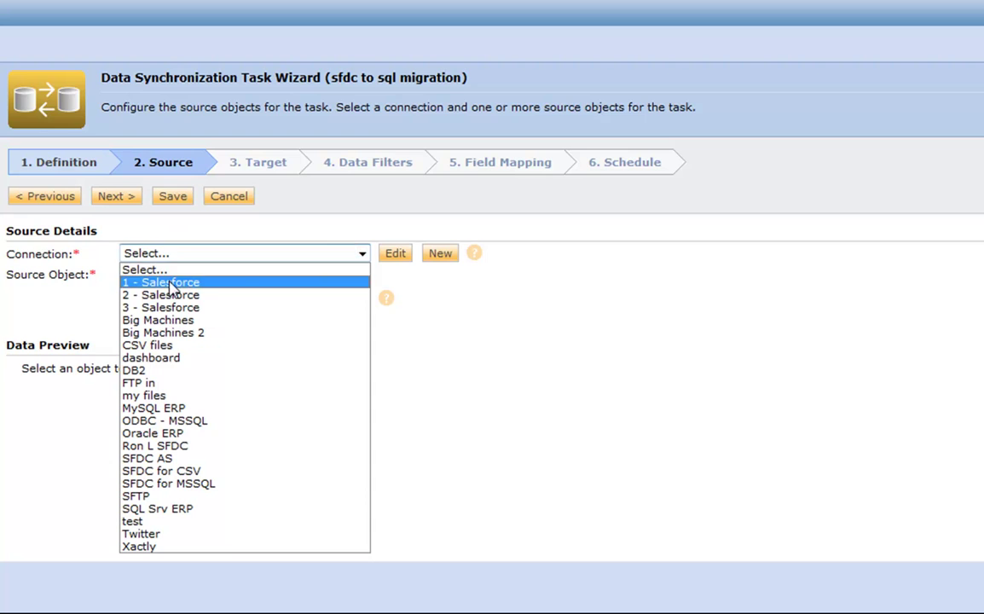
click(170, 282)
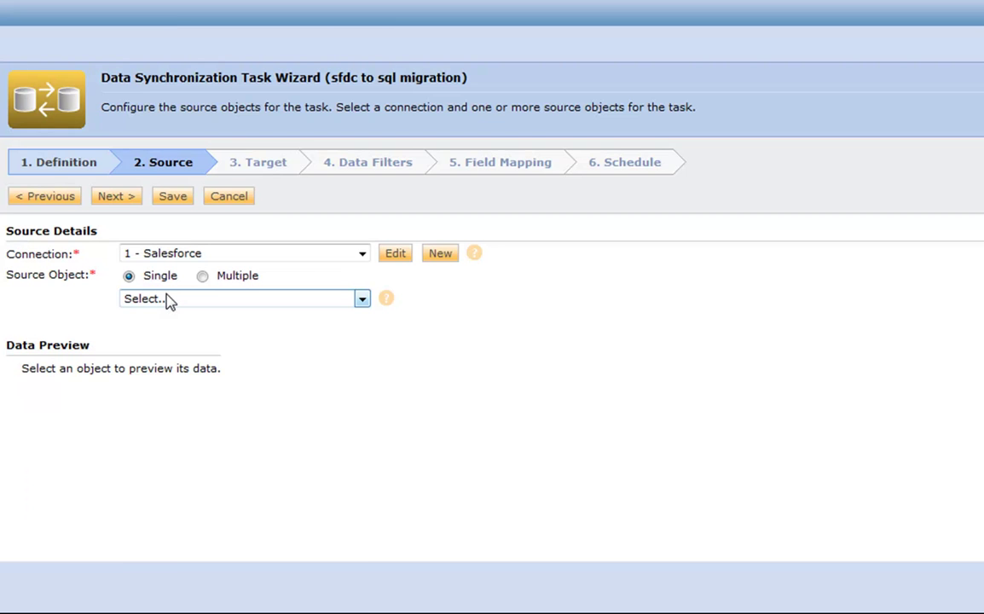
click(164, 299)
click(165, 329)
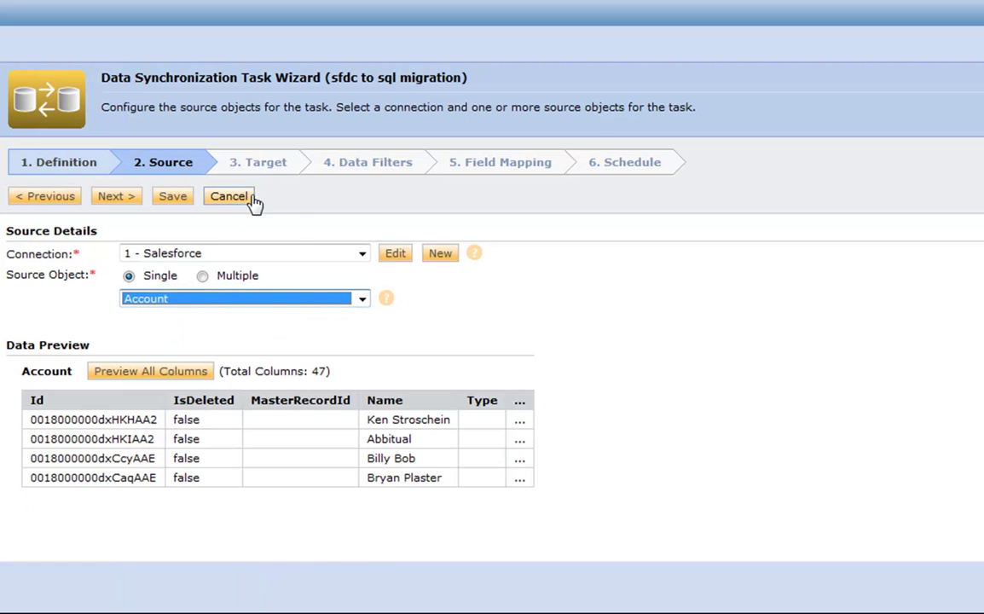
Step: Set the task's target connection to SQL Srv ERP with CUSTOMERS as the target object
click(272, 169)
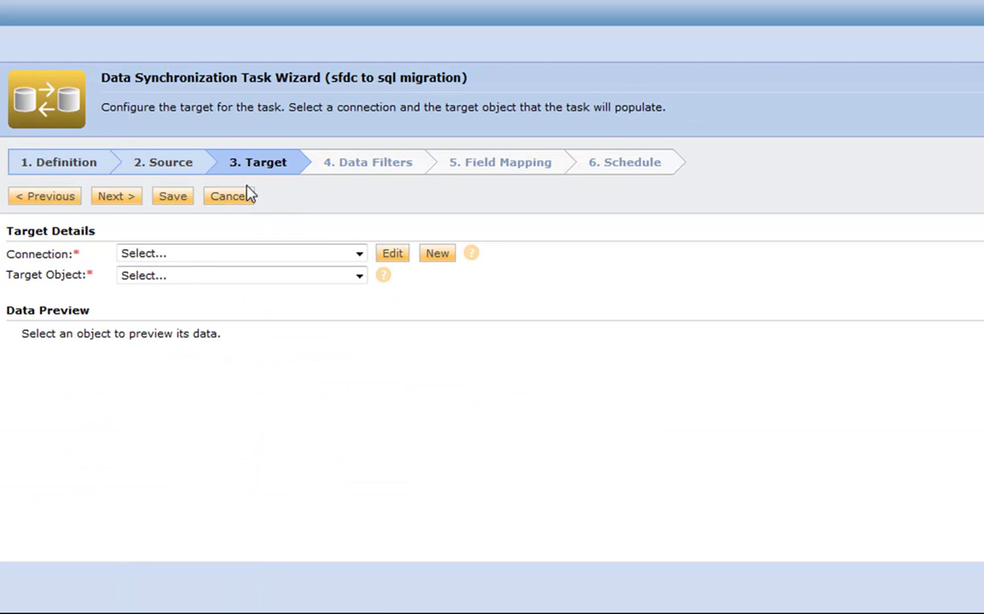
click(189, 260)
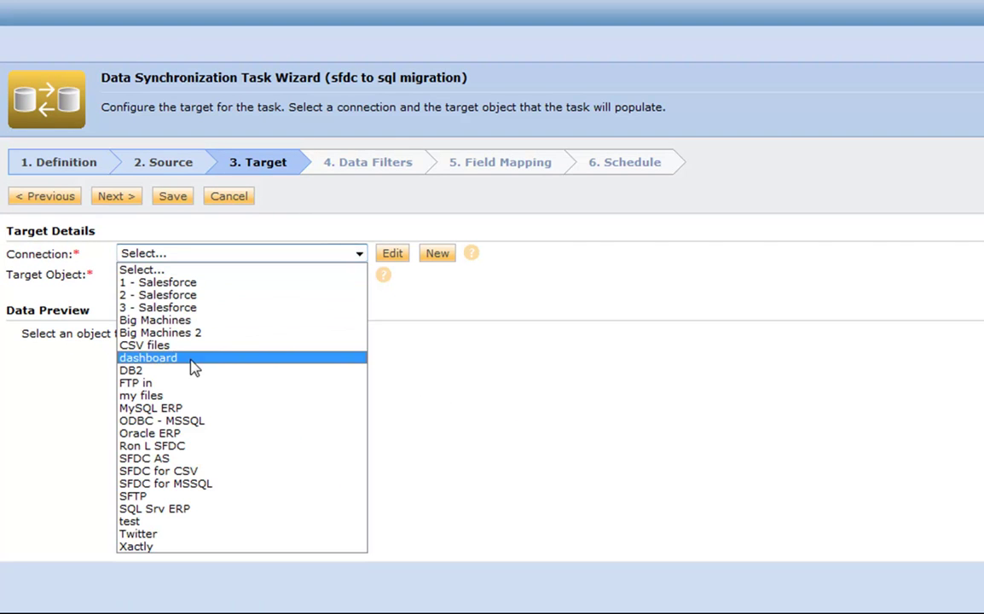
click(205, 509)
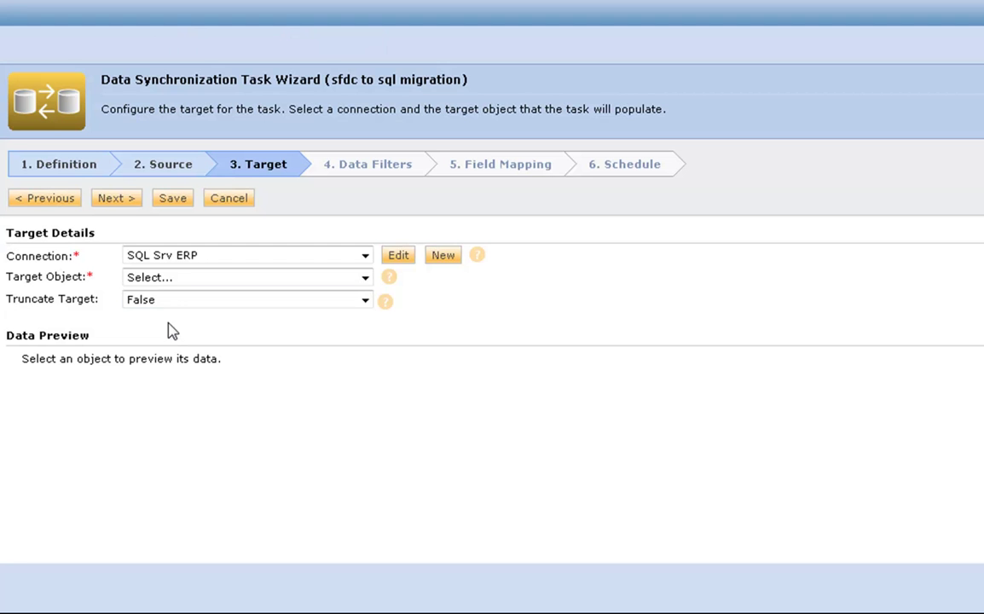
click(180, 279)
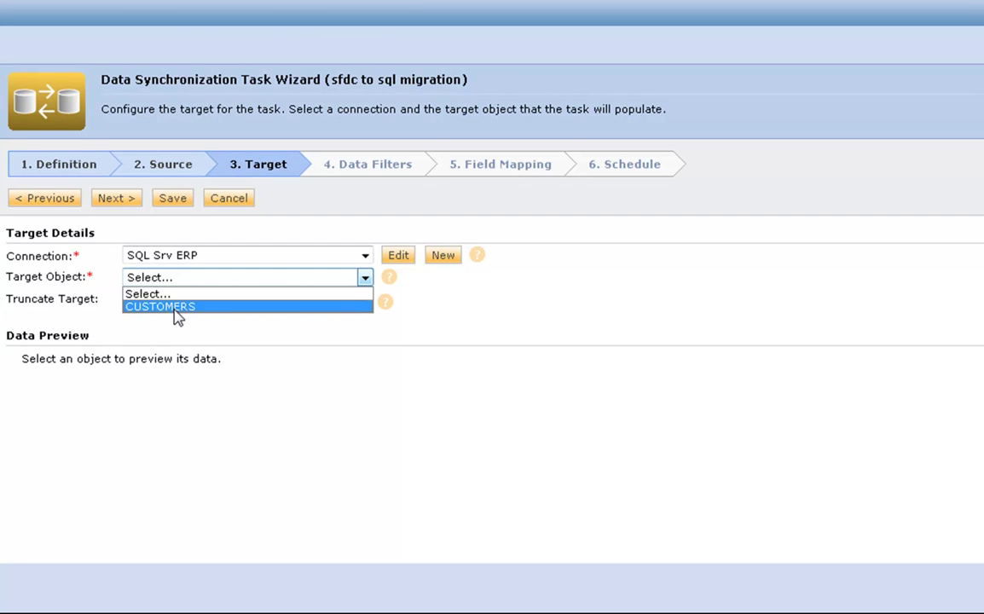
click(176, 311)
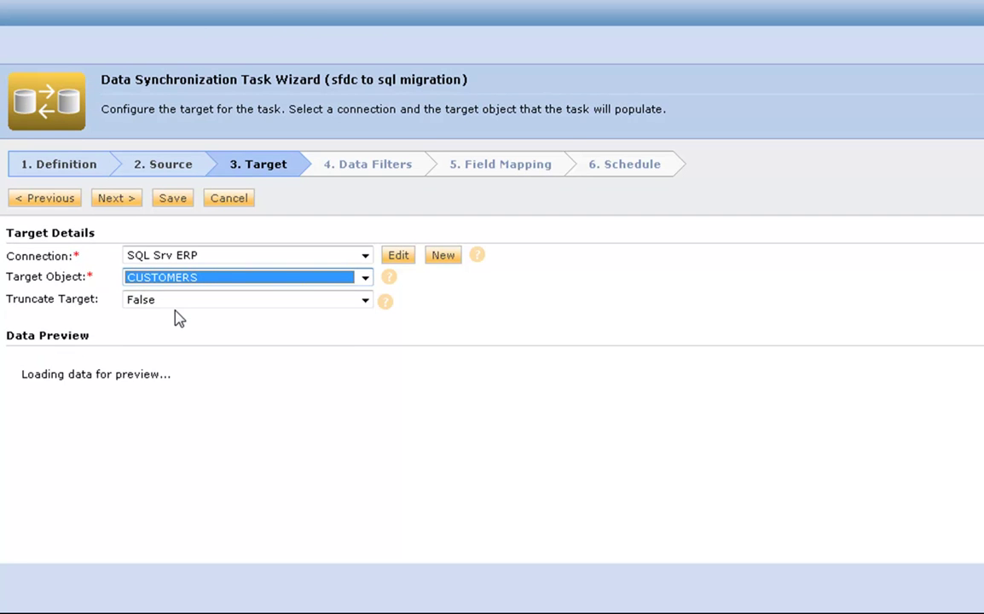
Step: Add a data filter on the Account object for records whose IntegrationKey__c Is Null
click(361, 167)
click(116, 324)
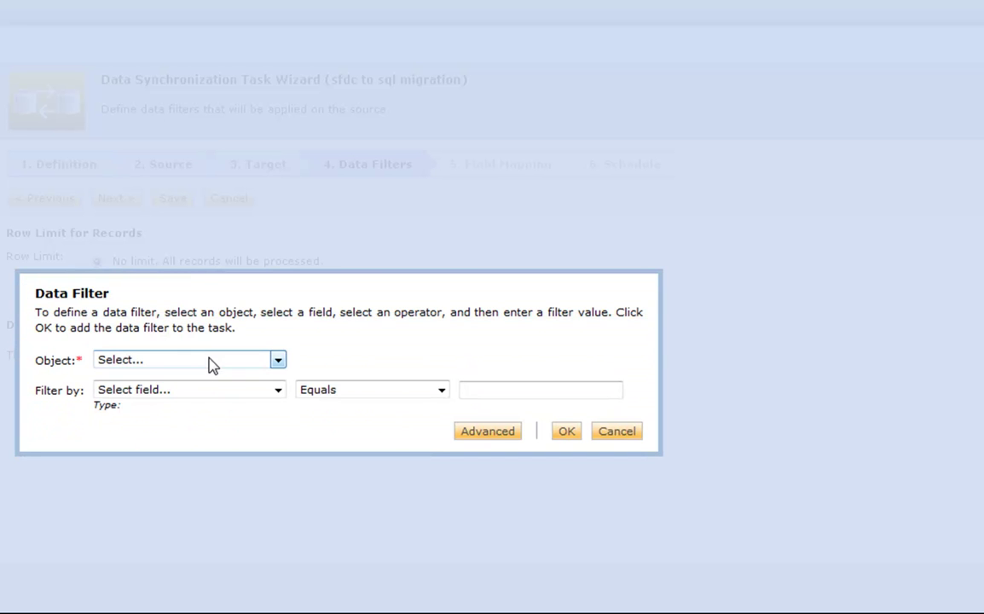
click(209, 362)
click(215, 391)
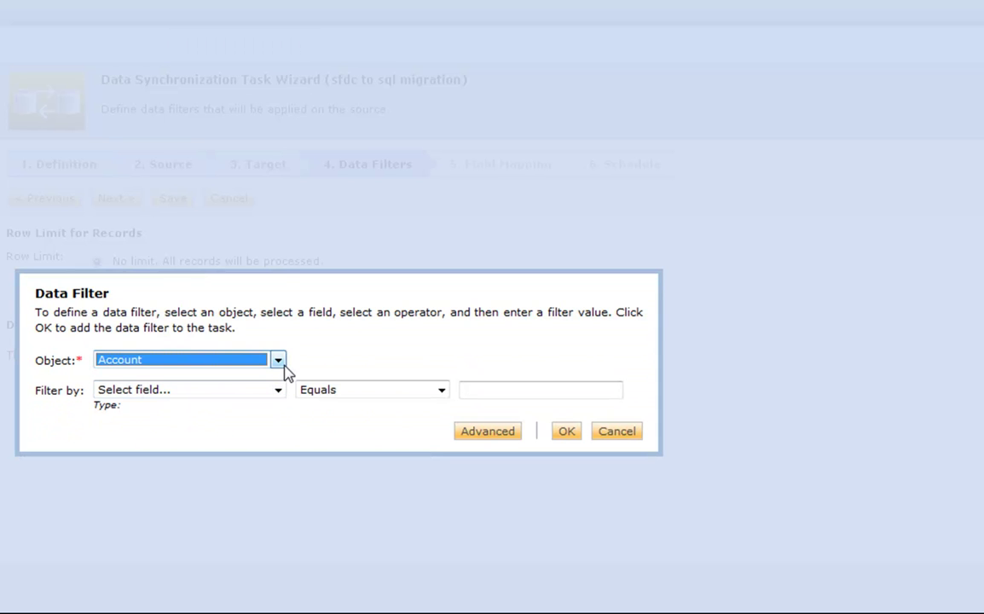
click(268, 395)
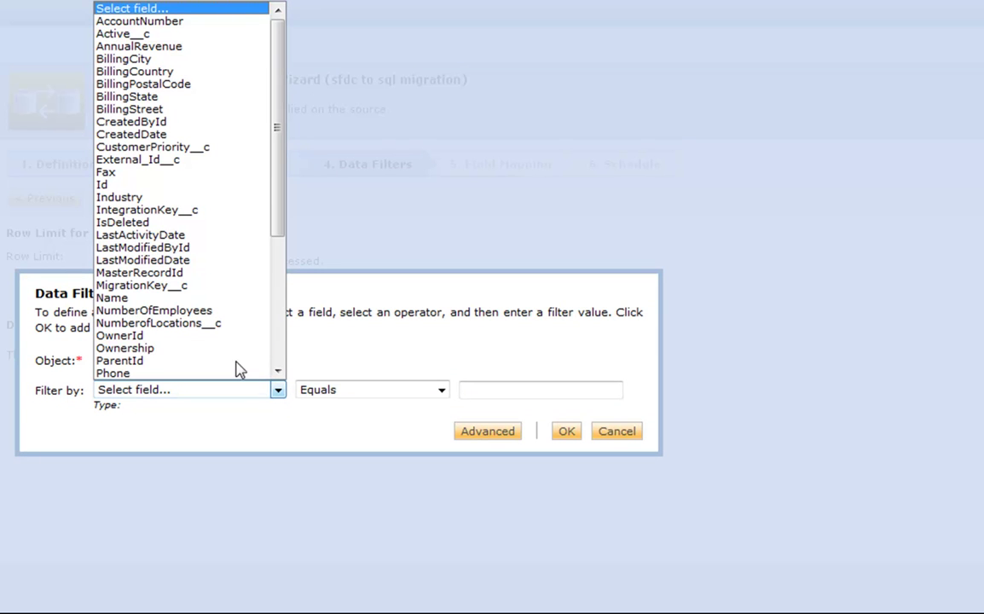
click(136, 210)
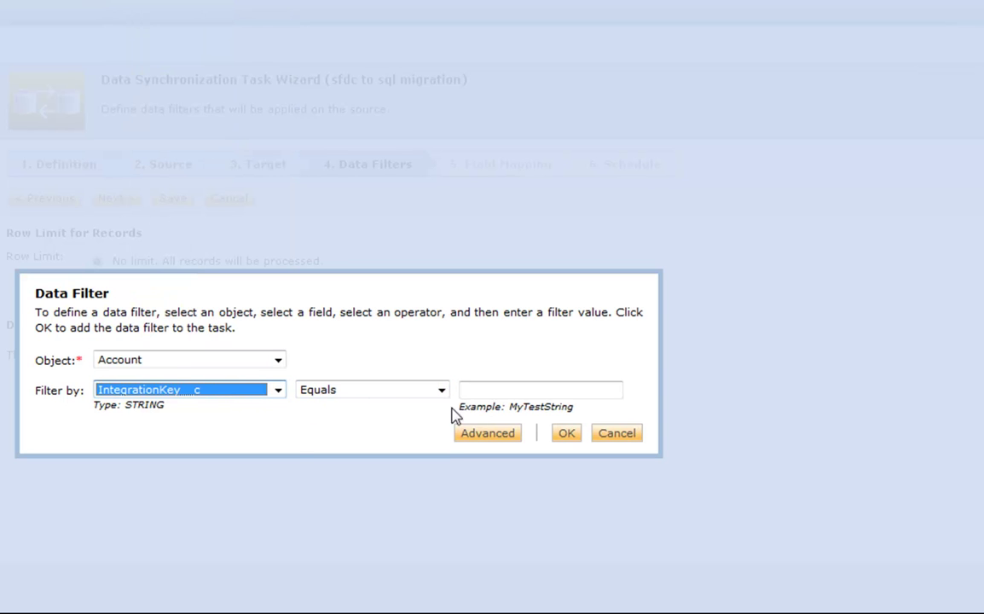
click(386, 391)
click(371, 471)
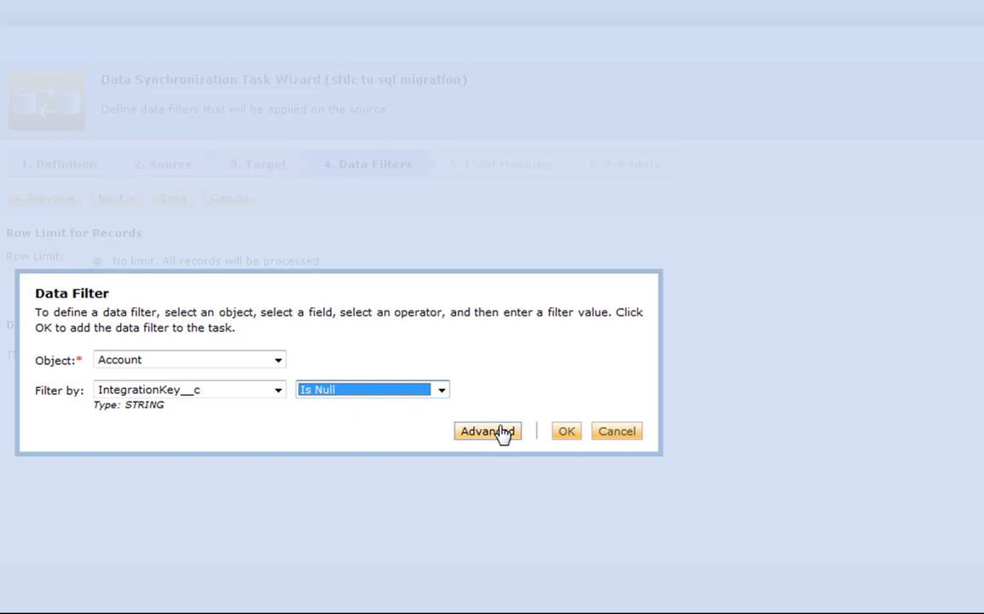
click(565, 435)
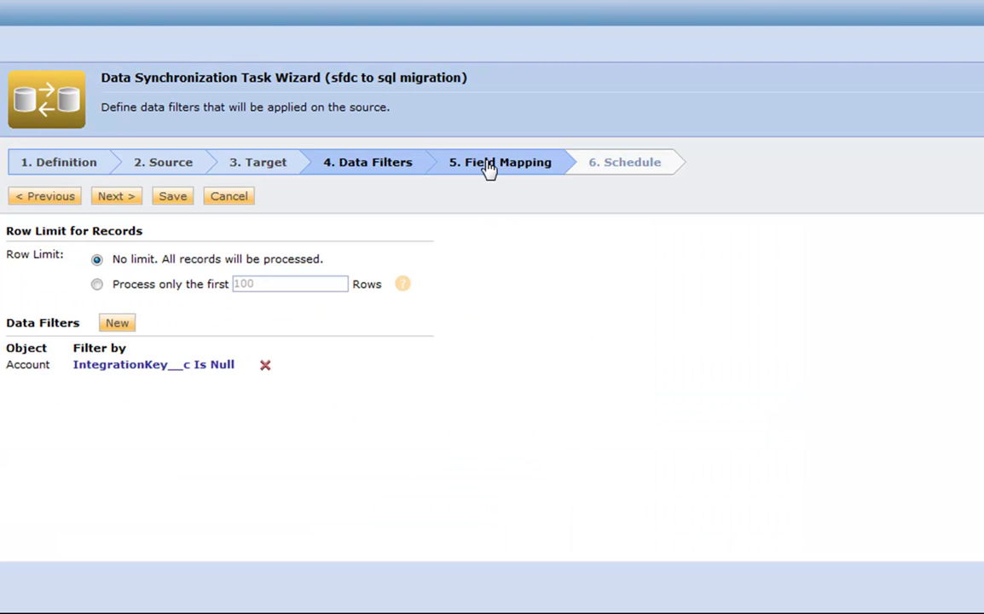
Step: Map the source fields BillingStreet to ADDR1, BillingState to STATE, BillingPostalCode to ZIPCD and BillingCity to CTY
click(488, 167)
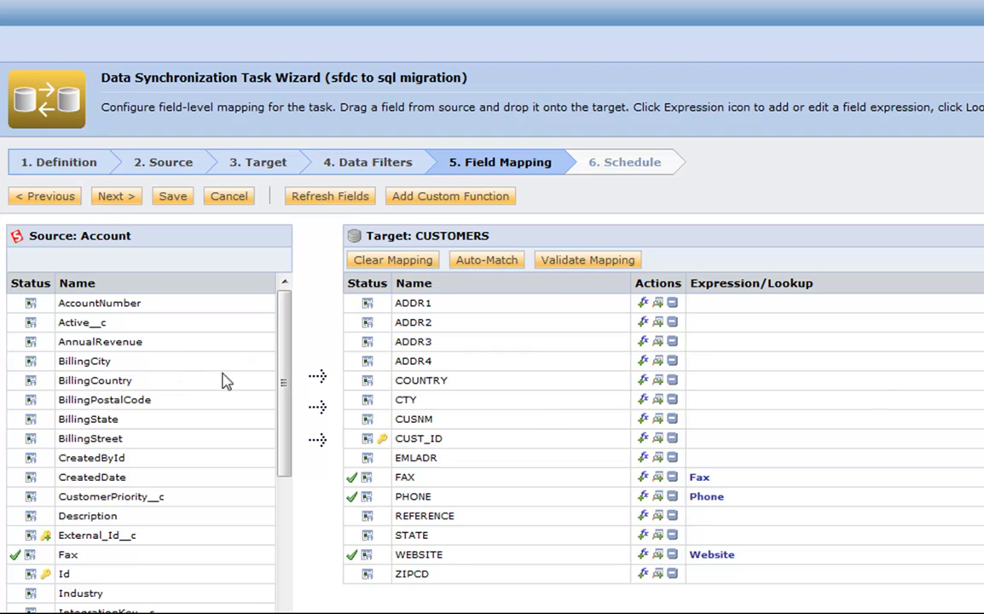
drag(105, 443, 468, 304)
drag(109, 424, 507, 539)
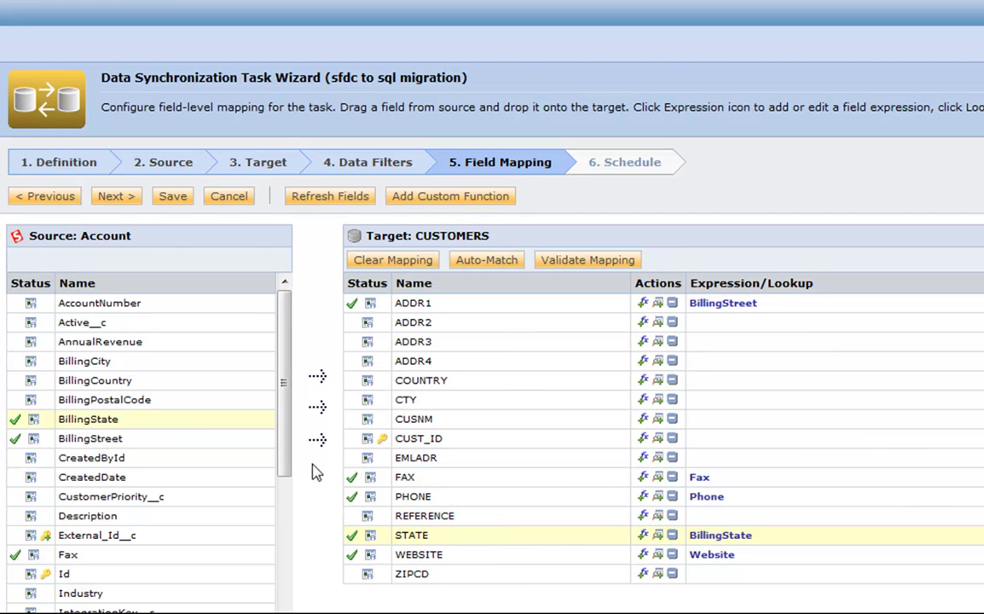
drag(94, 397, 493, 579)
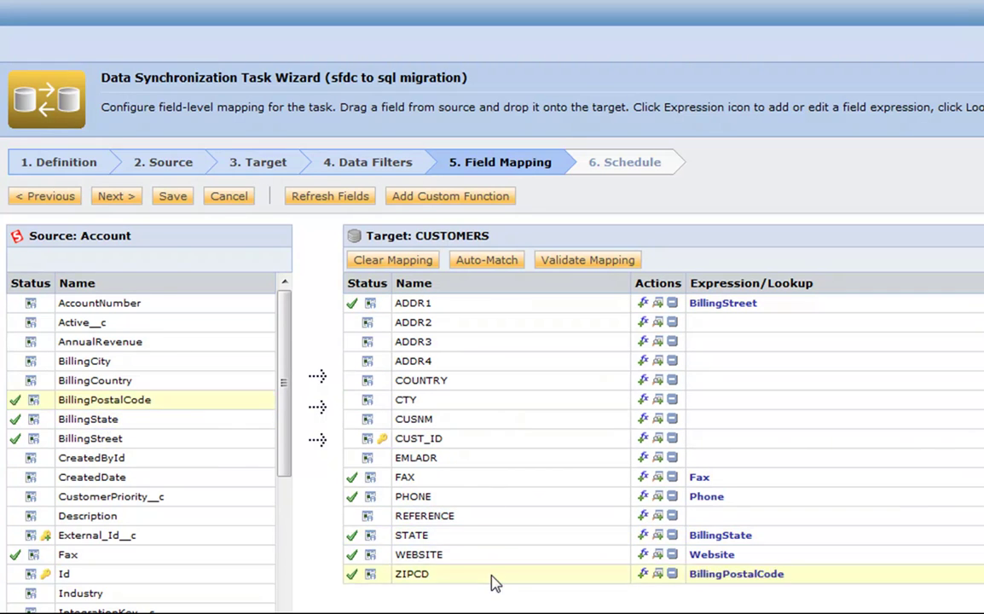
drag(115, 365, 503, 407)
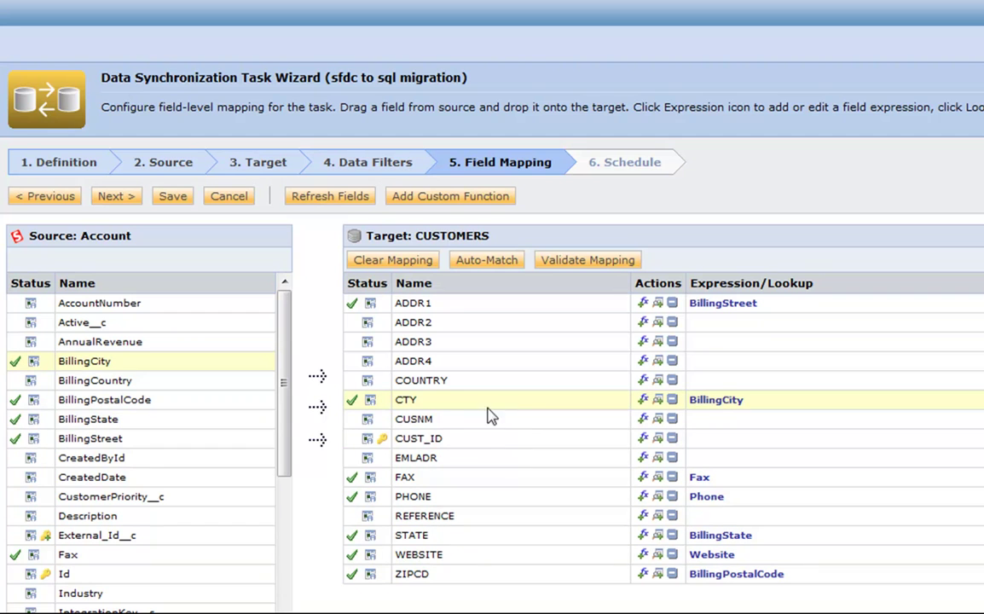
Step: Map the source field Name to the target field CUSNM
click(460, 418)
scroll(162, 497, down, 5)
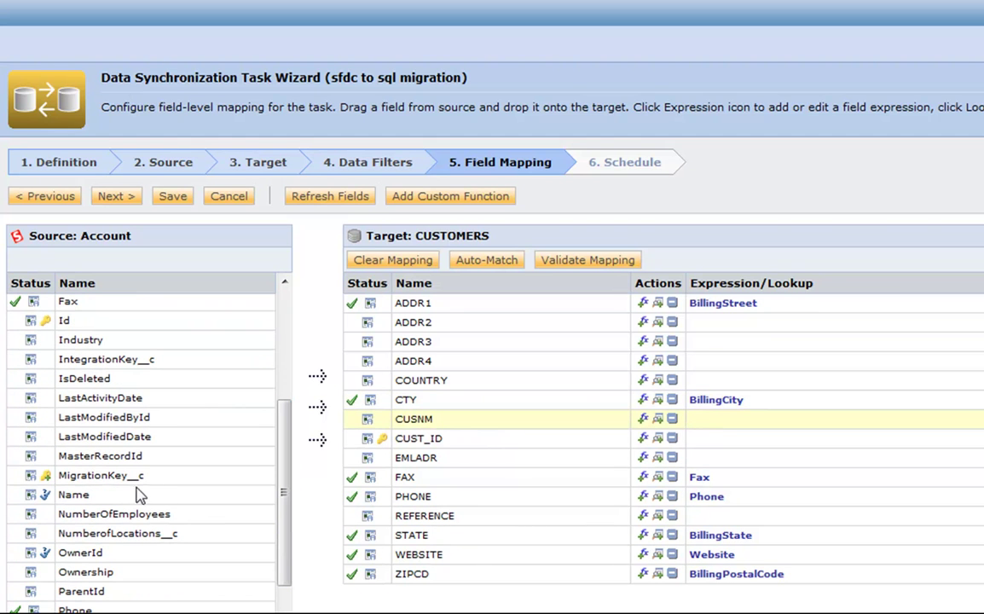
drag(128, 494, 465, 436)
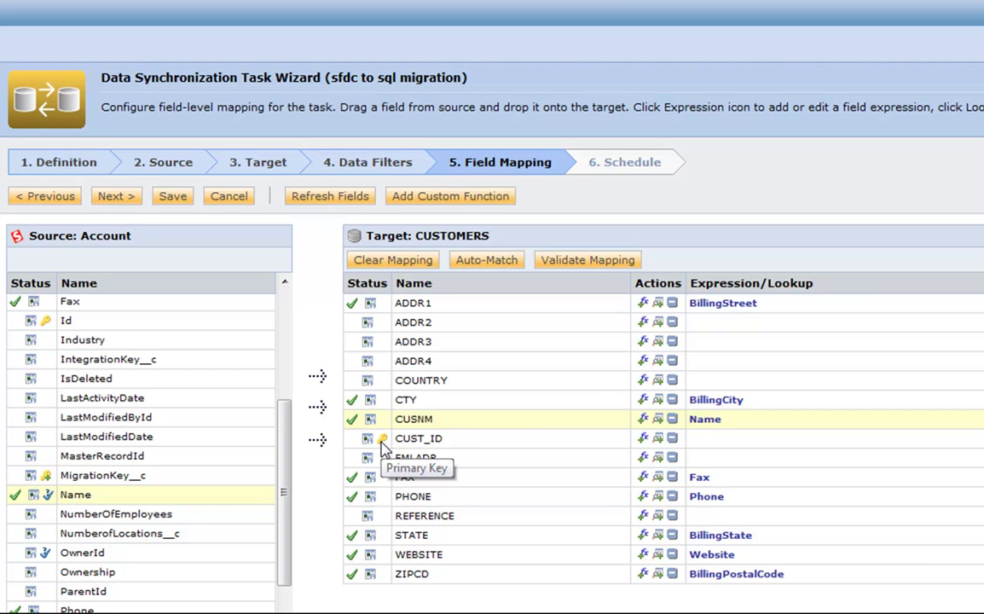
mouse_move(365, 447)
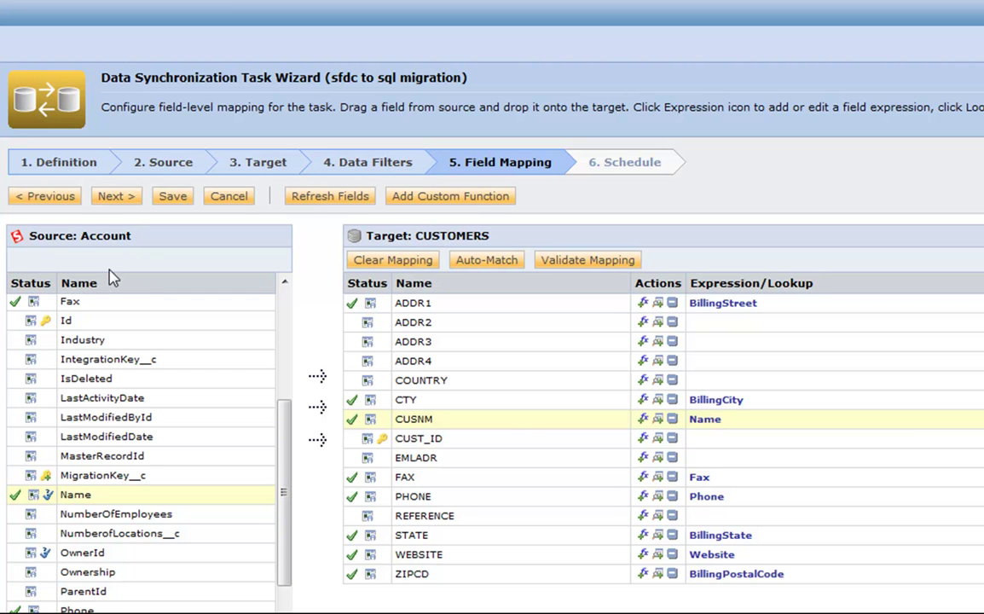
Step: Save the sfdc to sql migration task and run it from the data synchronization task list
click(172, 198)
scroll(286, 379, down, 3)
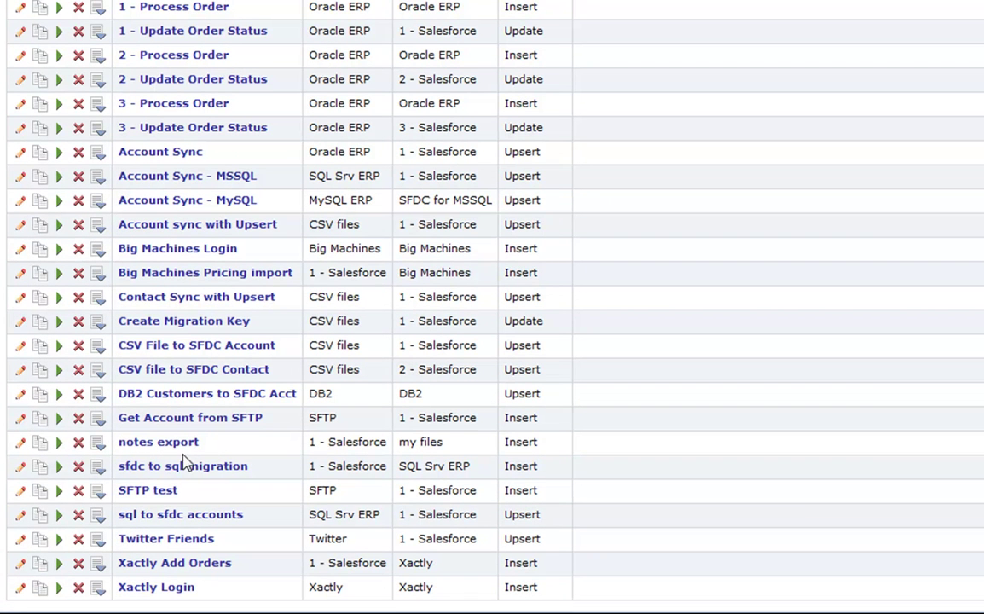
click(60, 469)
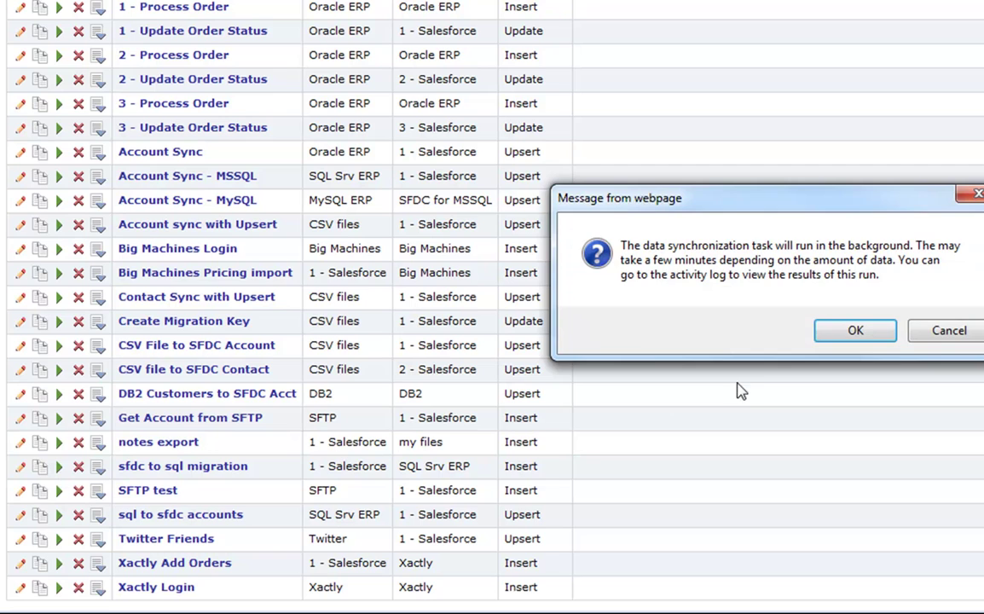
click(863, 335)
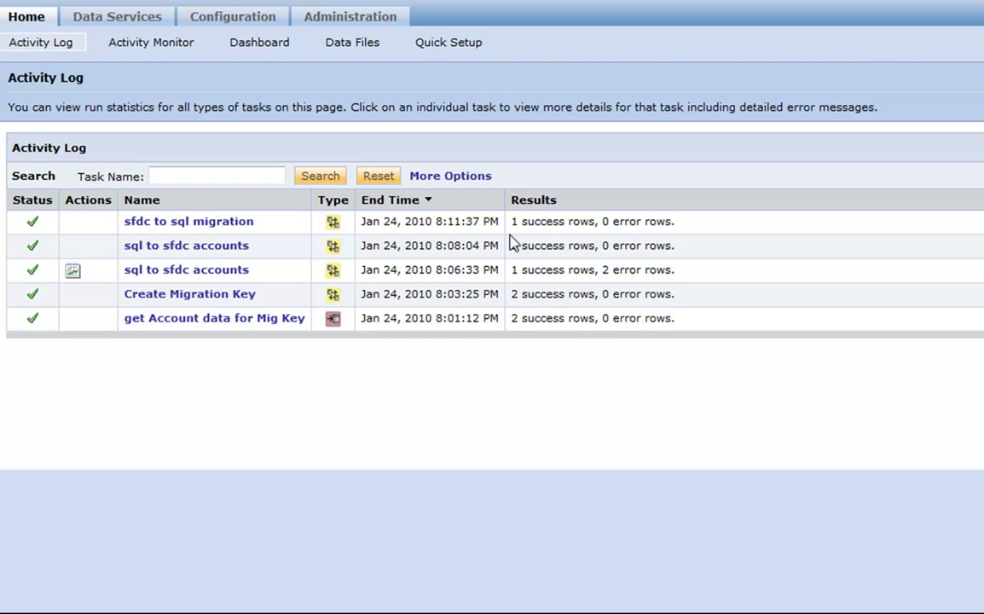
Step: Check the success row result of the latest sfdc to sql migration run in the activity log
triple_click(532, 221)
click(532, 221)
drag(510, 221, 566, 222)
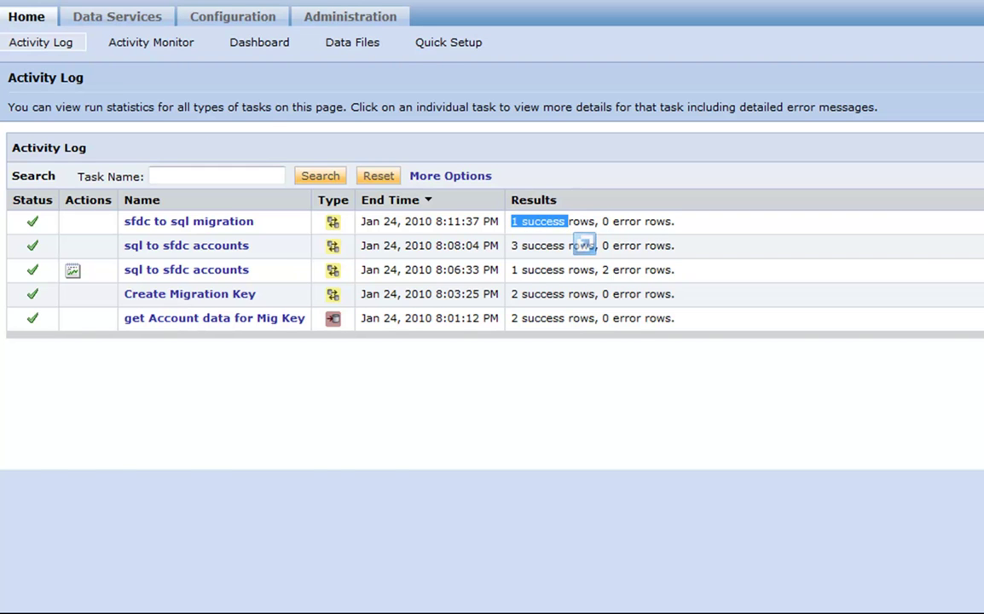
Step: Create a task flow named migration 2 and add the Data Replication task get Account data for Mig Key
click(235, 20)
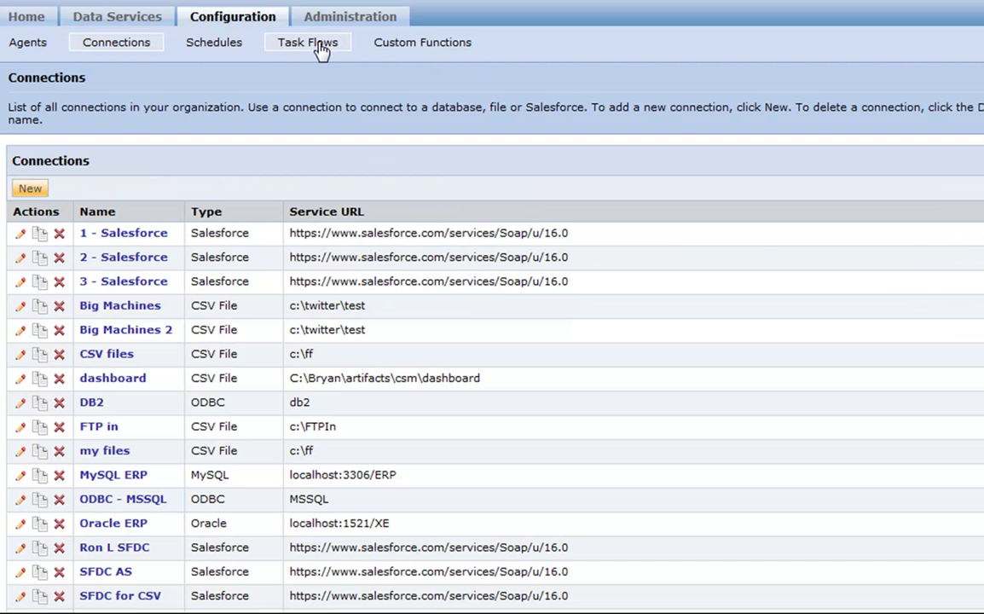
click(320, 49)
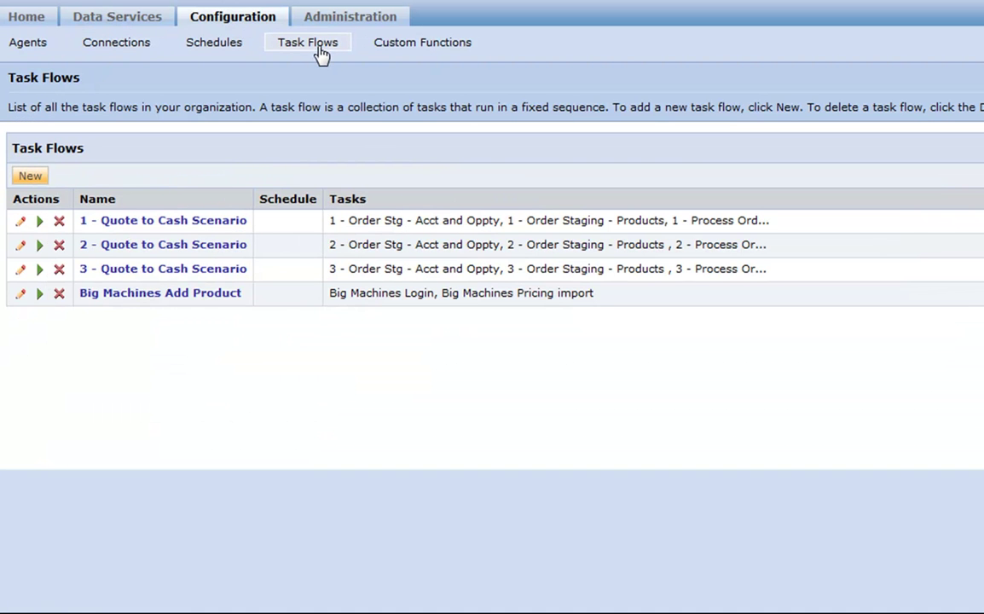
click(31, 177)
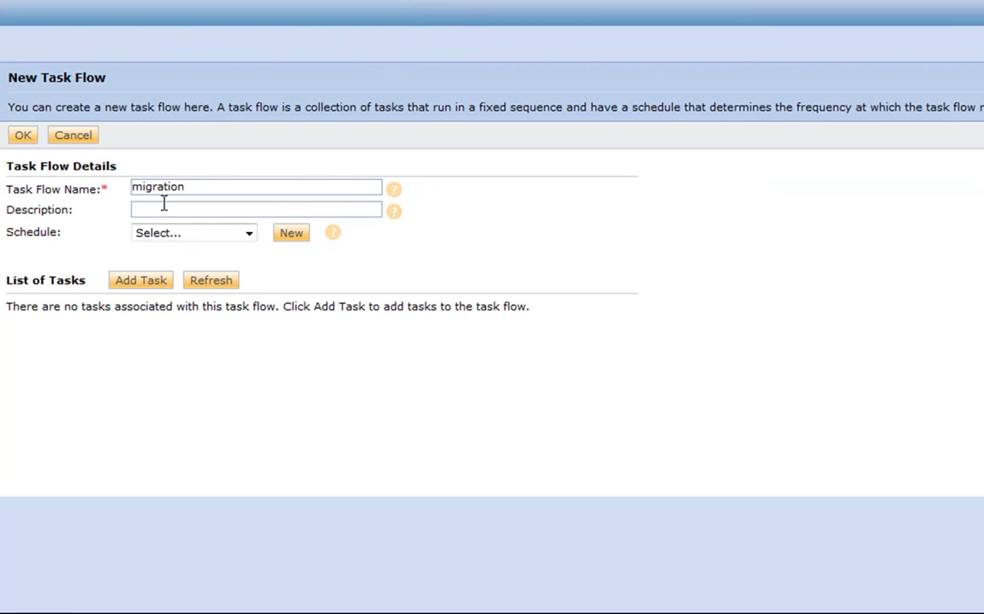
click(155, 279)
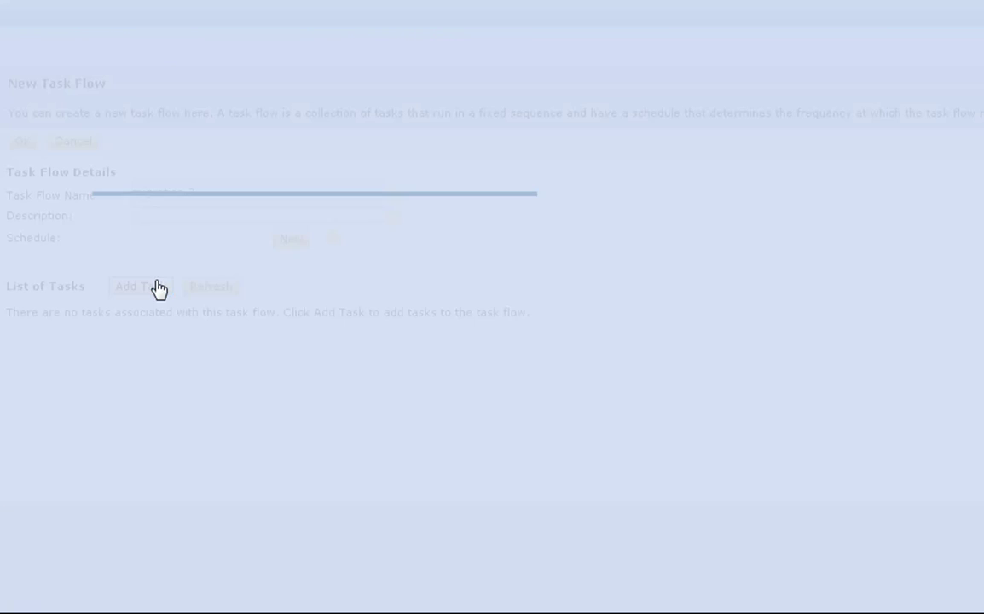
click(289, 289)
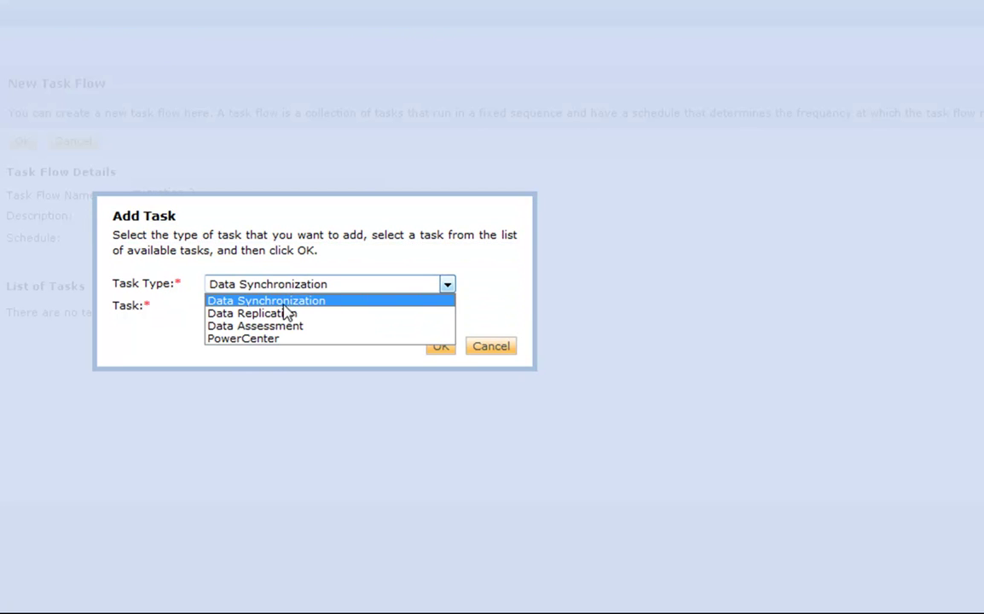
click(286, 312)
click(282, 316)
click(318, 411)
click(441, 346)
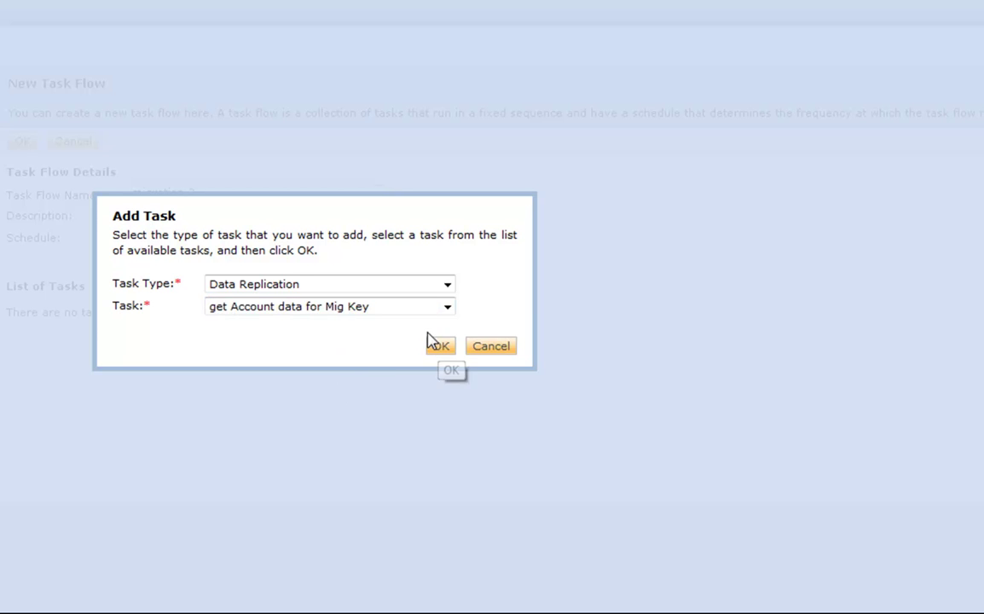
Step: Add the Data Synchronization task Create Migration Key to the task flow
click(139, 282)
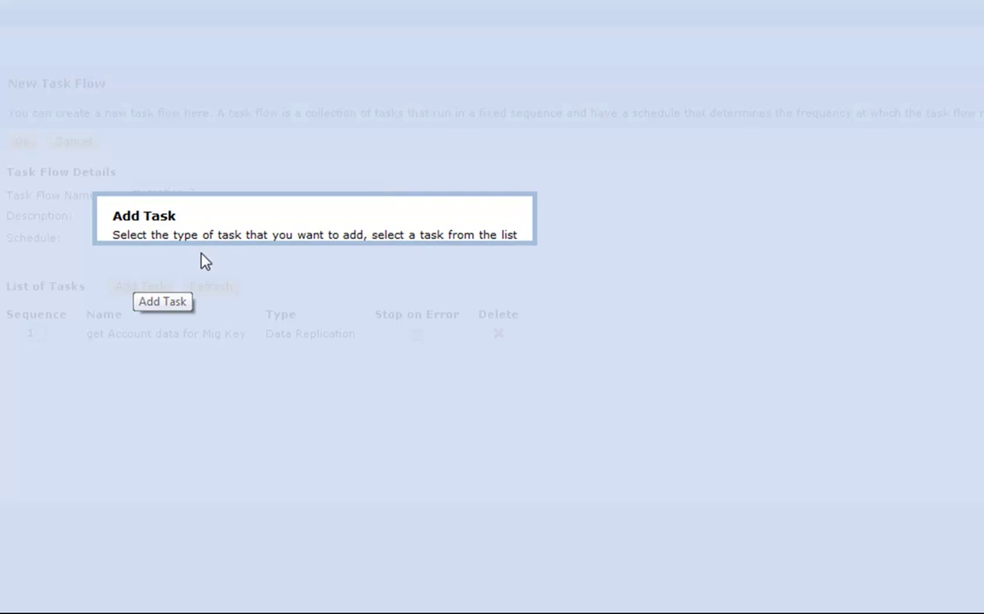
click(290, 308)
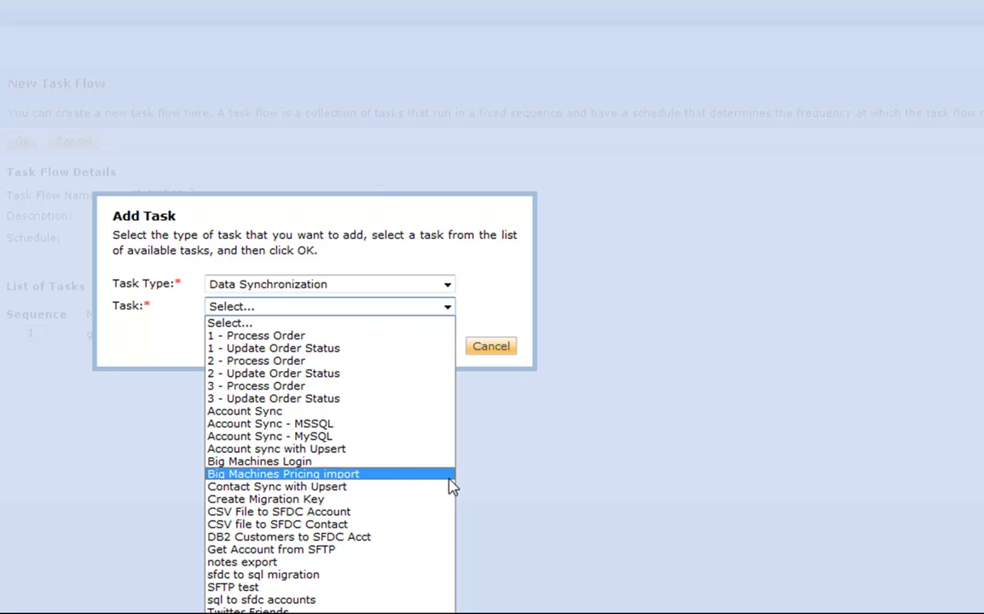
click(383, 498)
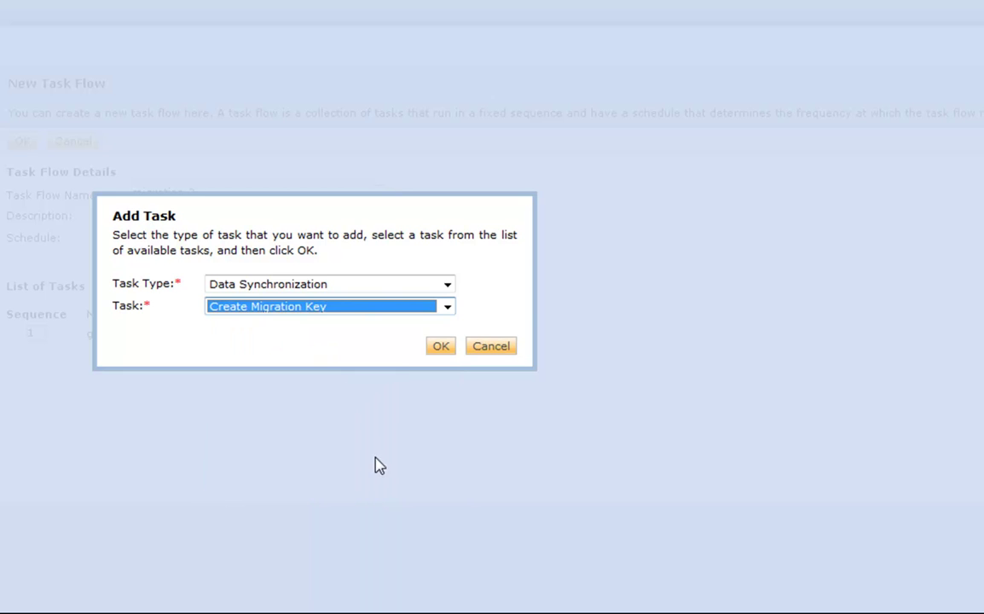
click(438, 350)
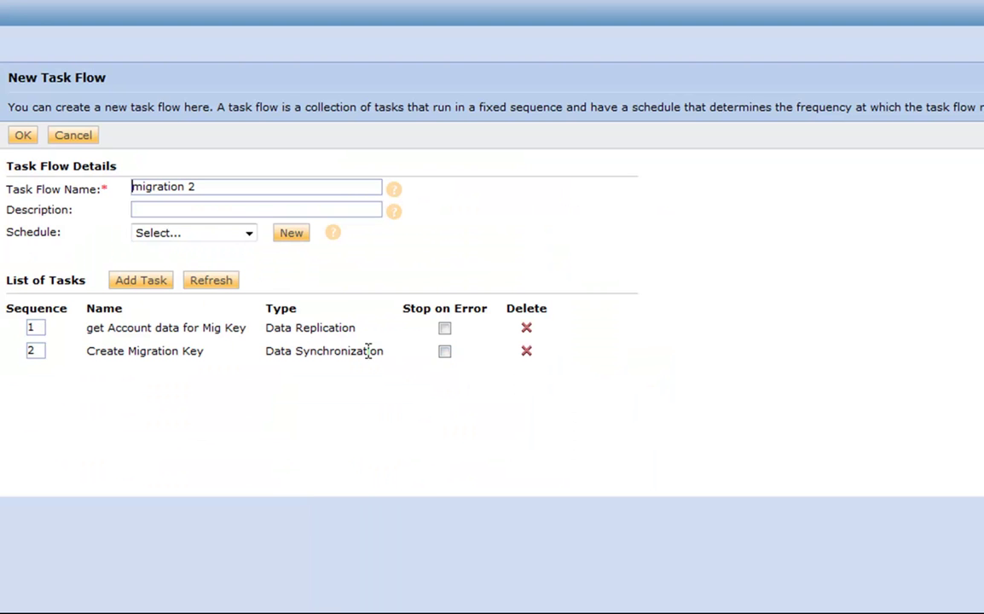
Step: Add the Data Synchronization task sql to sfdc accounts to the task flow
click(142, 282)
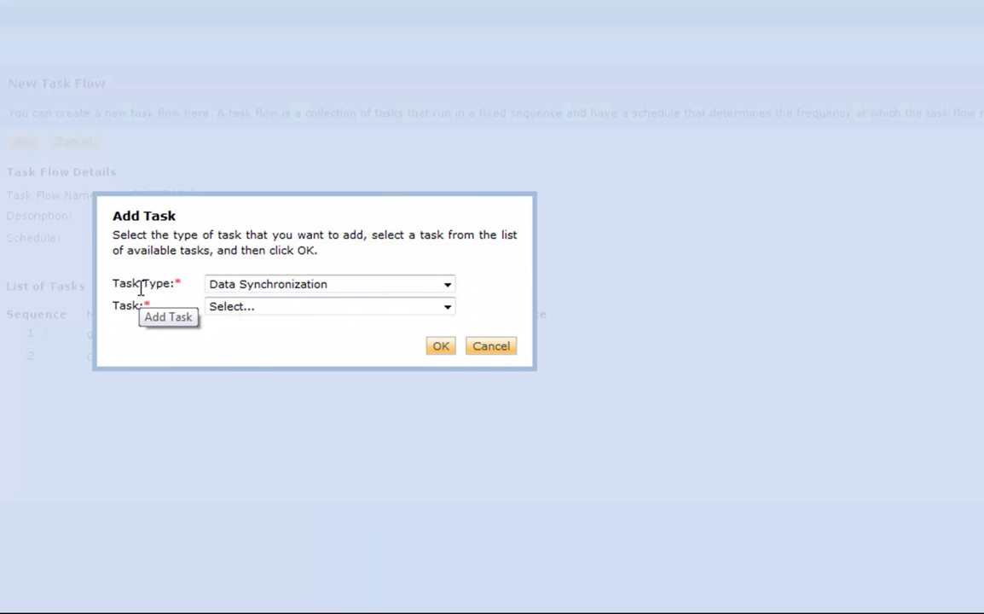
click(254, 308)
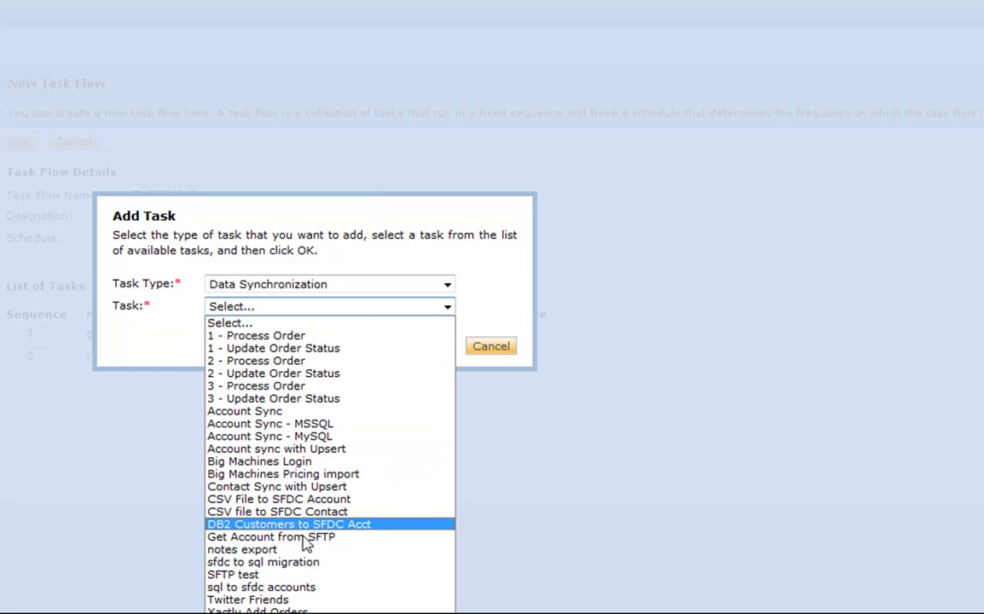
click(304, 588)
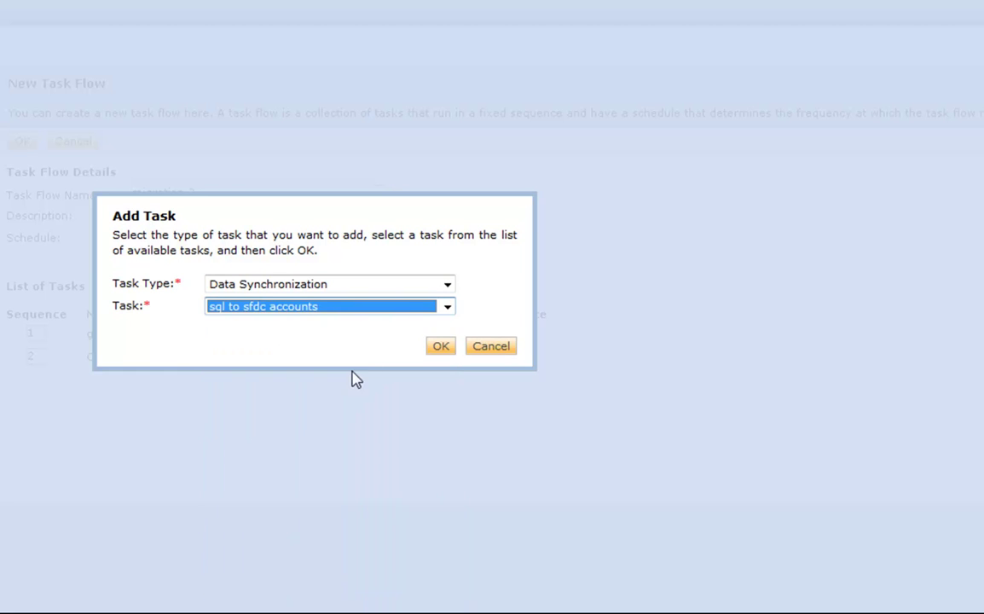
click(440, 349)
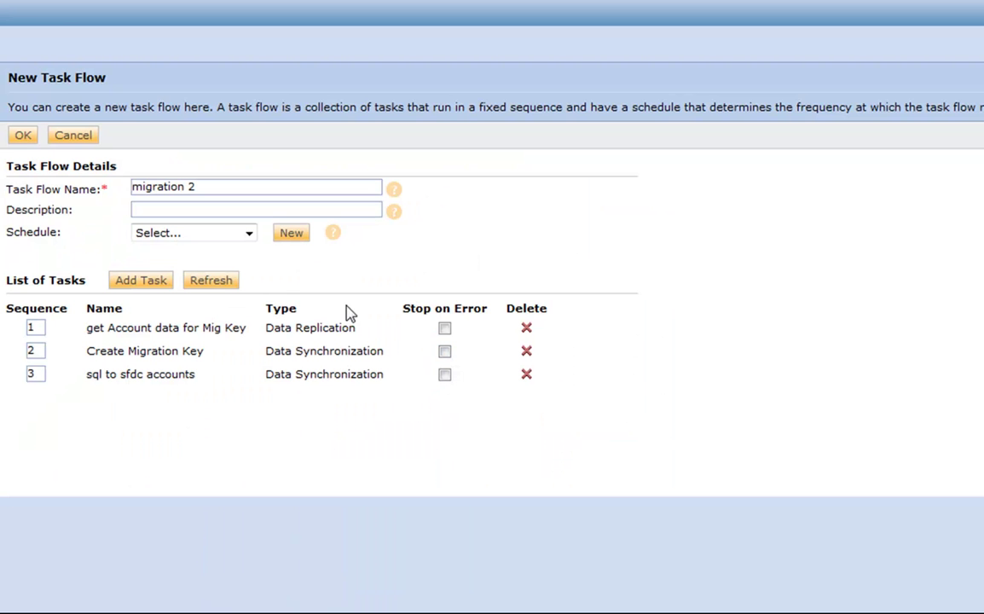
Step: Add the Data Synchronization task sfdc to sql migration to the task flow
click(145, 287)
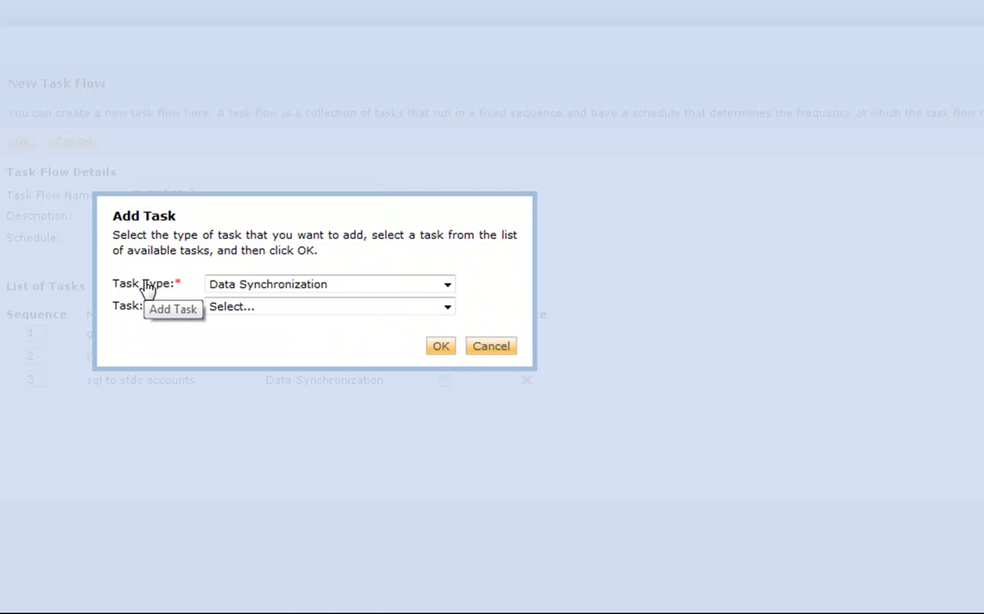
click(286, 311)
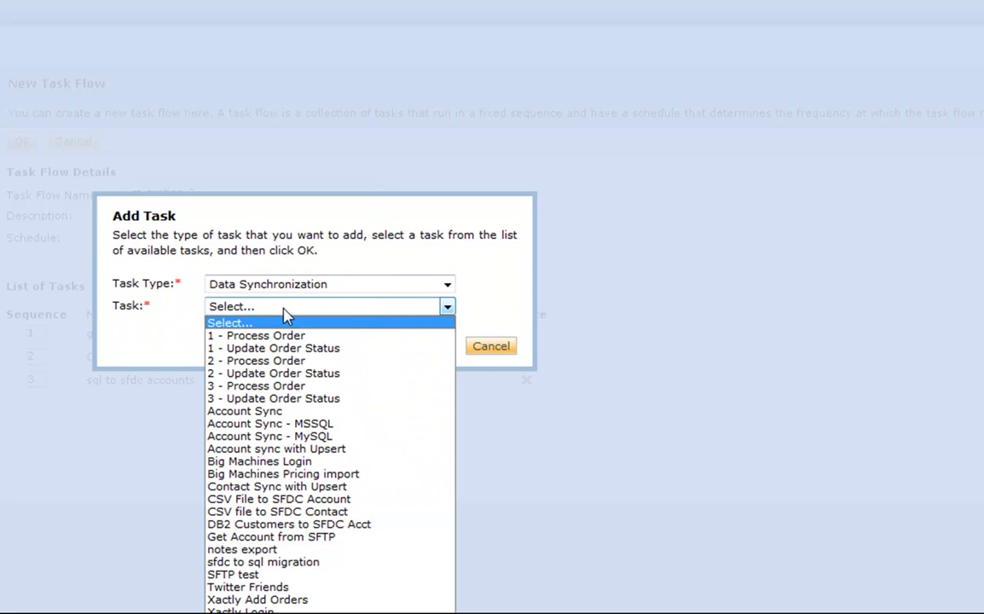
click(296, 563)
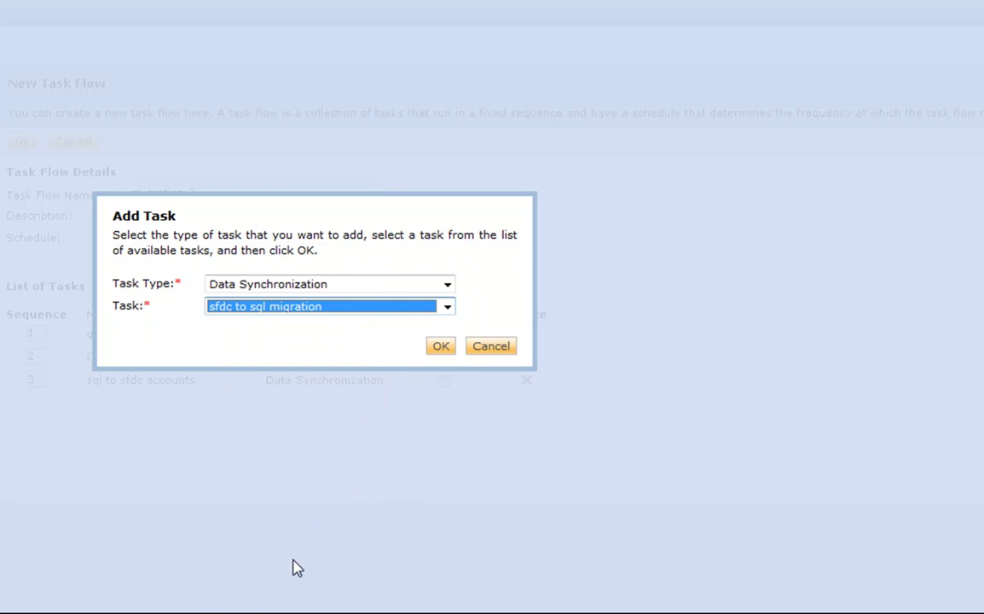
click(442, 347)
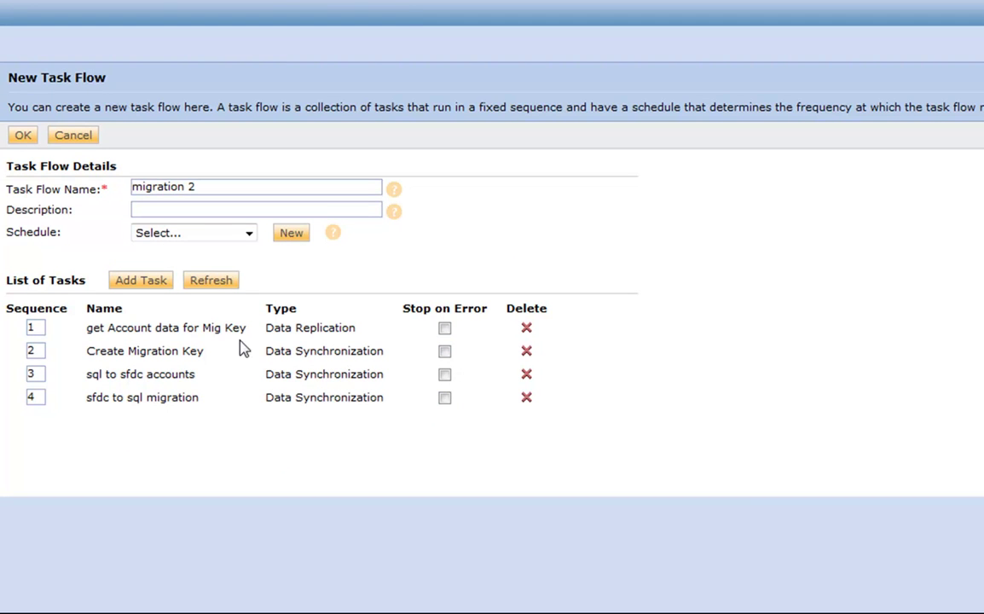
Step: Save the migration 2 task flow and run it
click(23, 137)
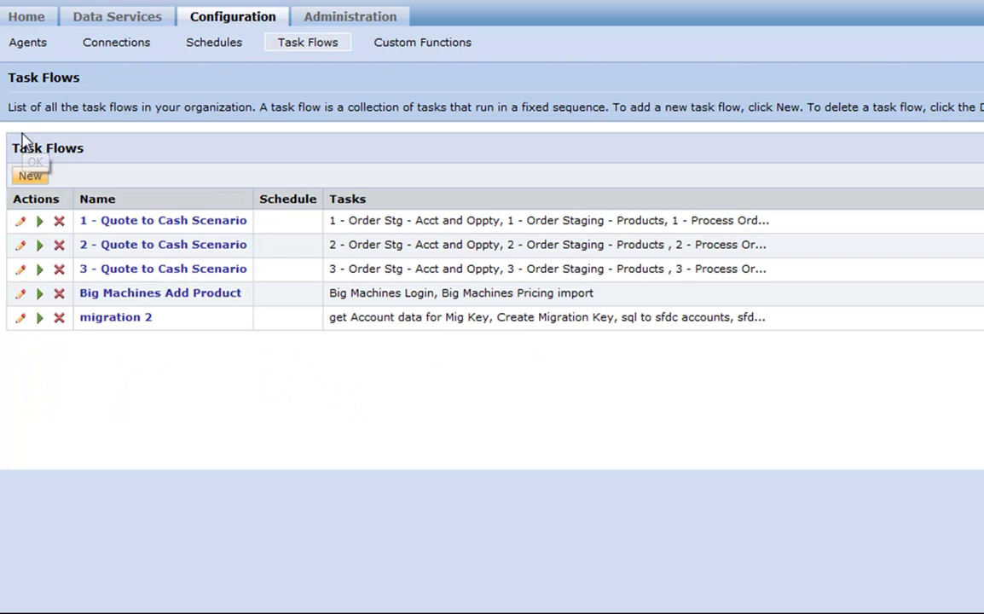
click(39, 318)
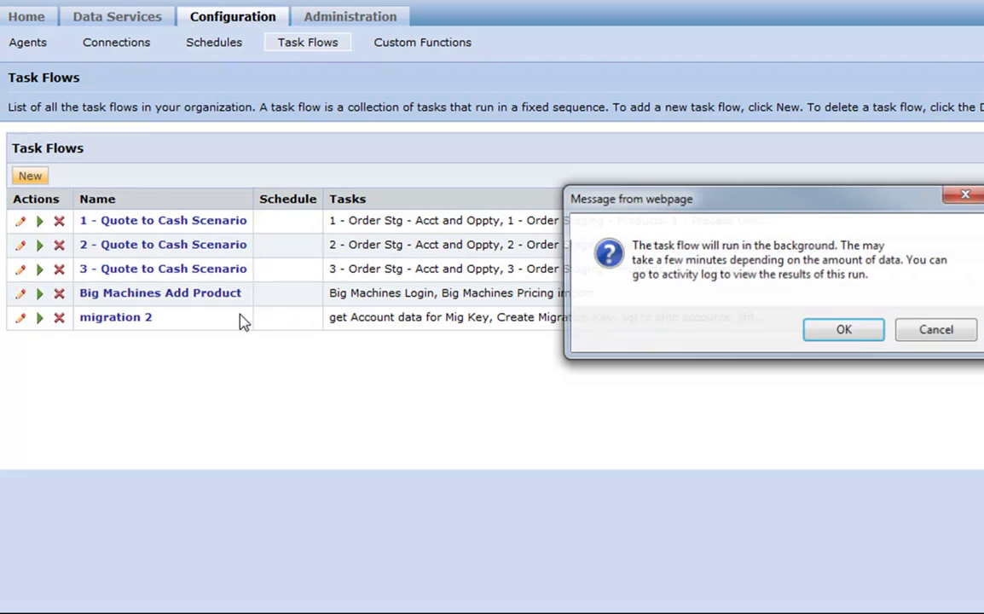
click(844, 329)
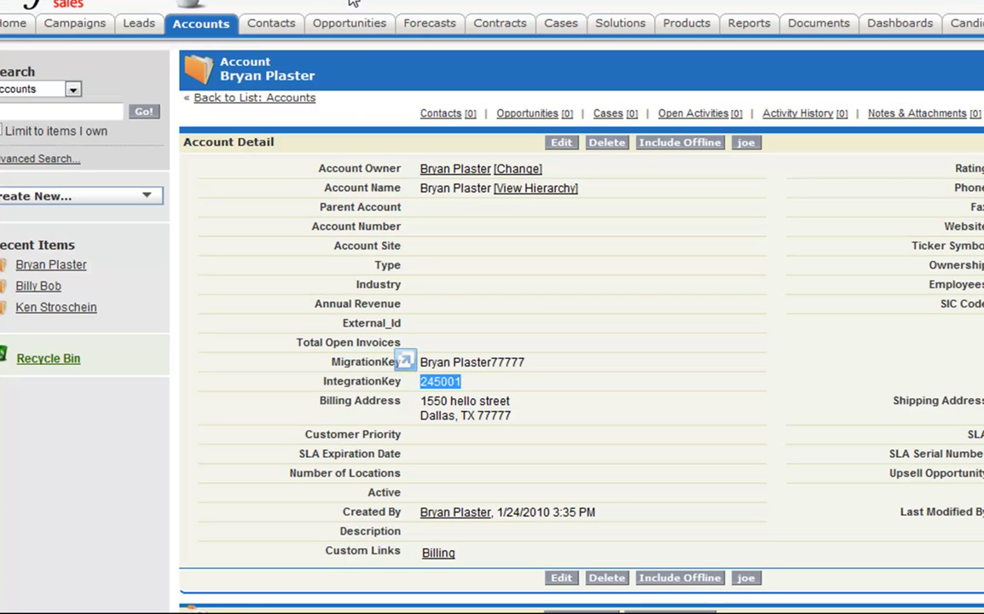
Step: Switch to Salesforce and examine the MigrationKey and IntegrationKey fields on the account records, including Abbitual
click(204, 26)
click(427, 117)
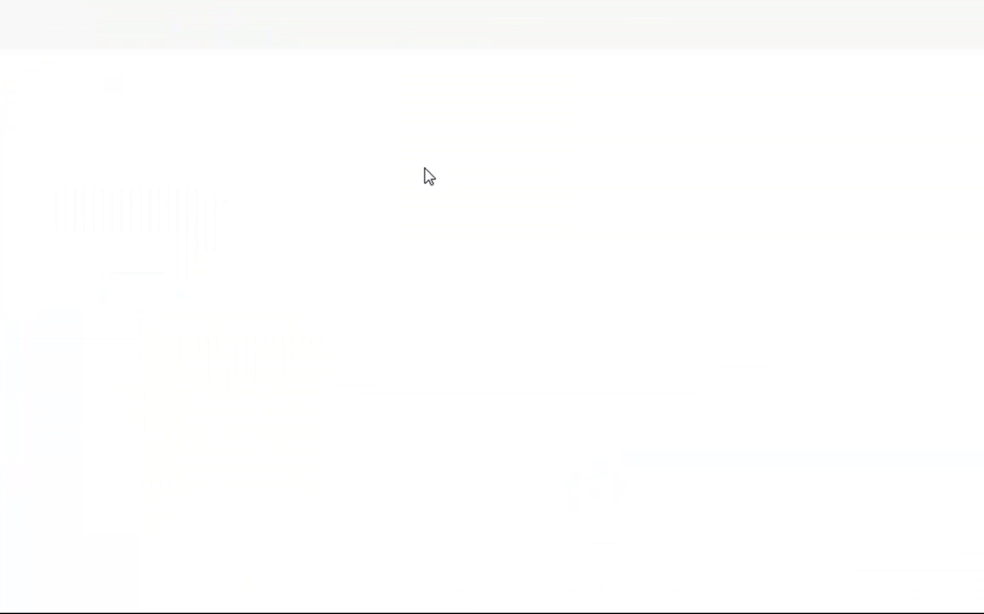
click(285, 281)
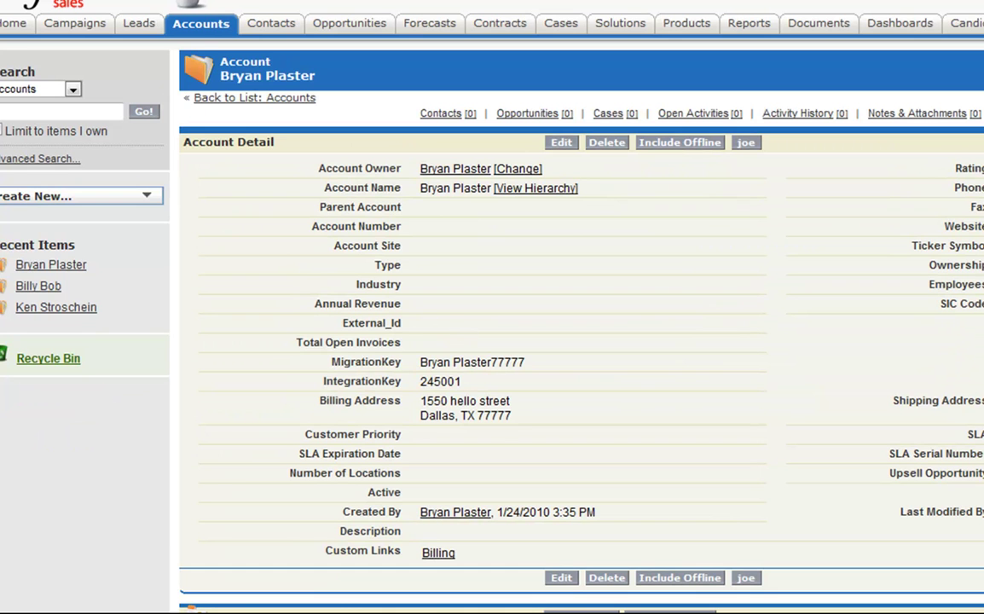
click(255, 97)
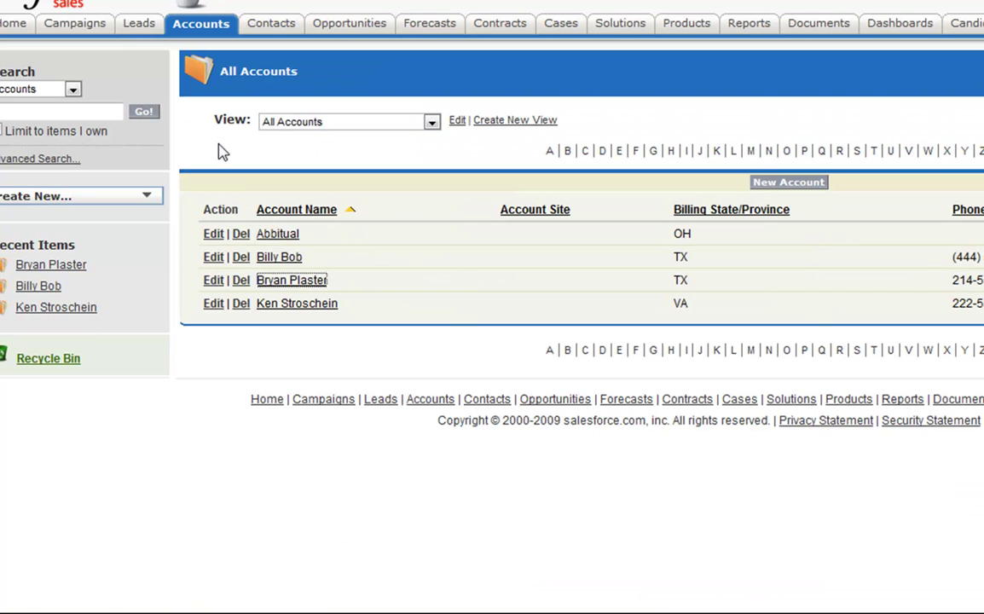
click(287, 259)
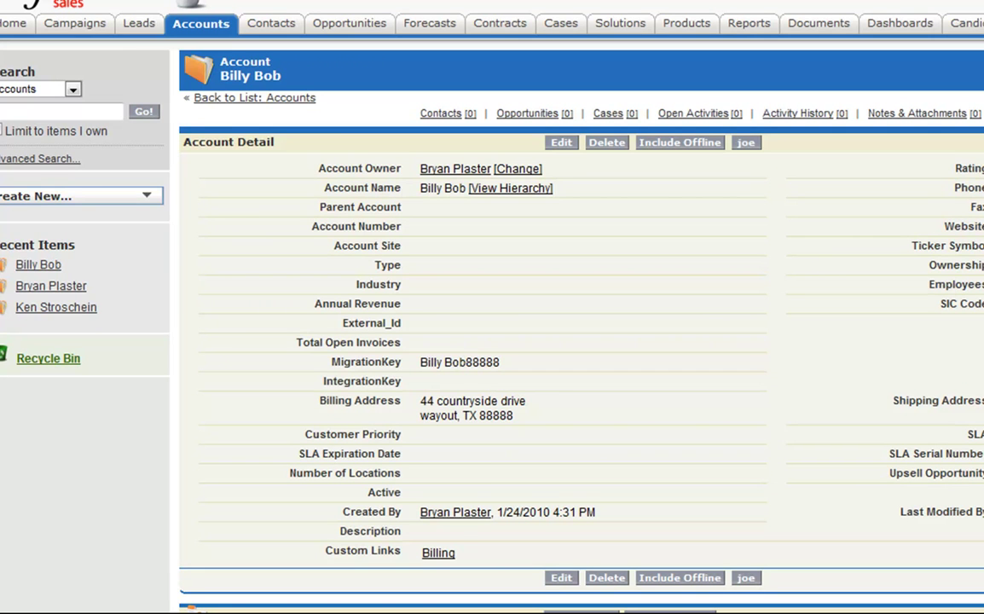
key(alt+Left)
click(278, 233)
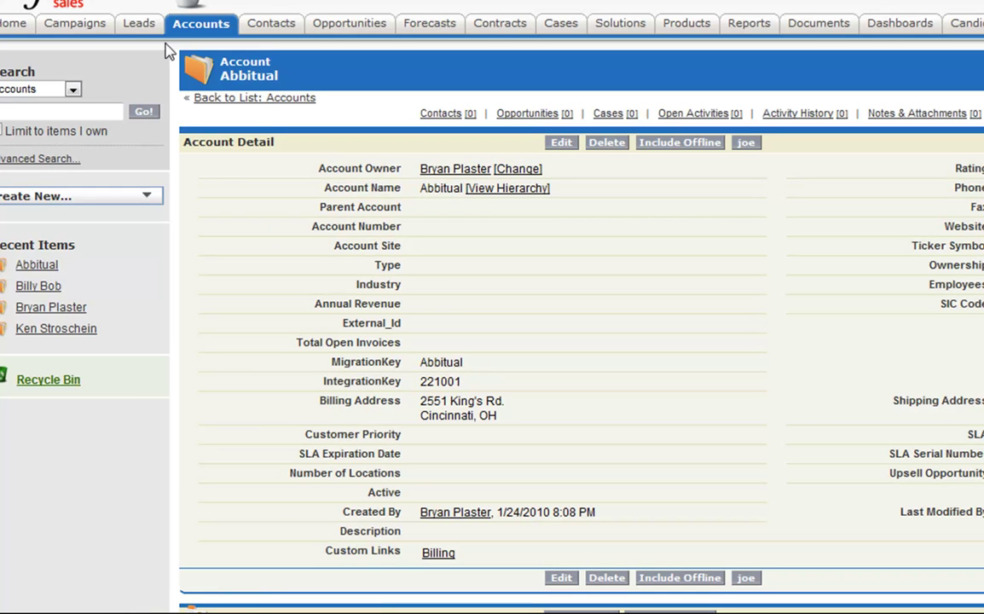
click(202, 26)
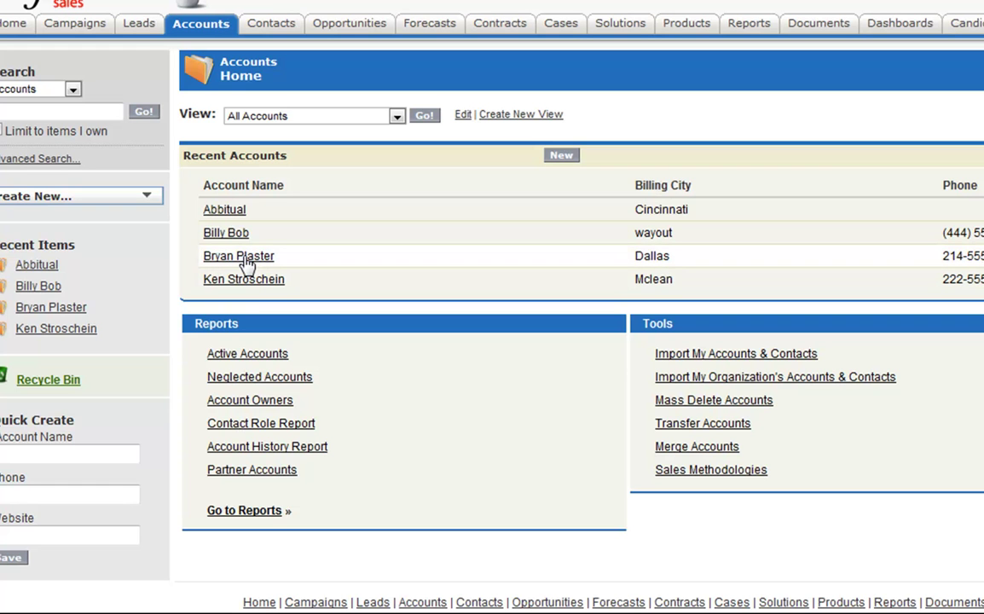
click(226, 236)
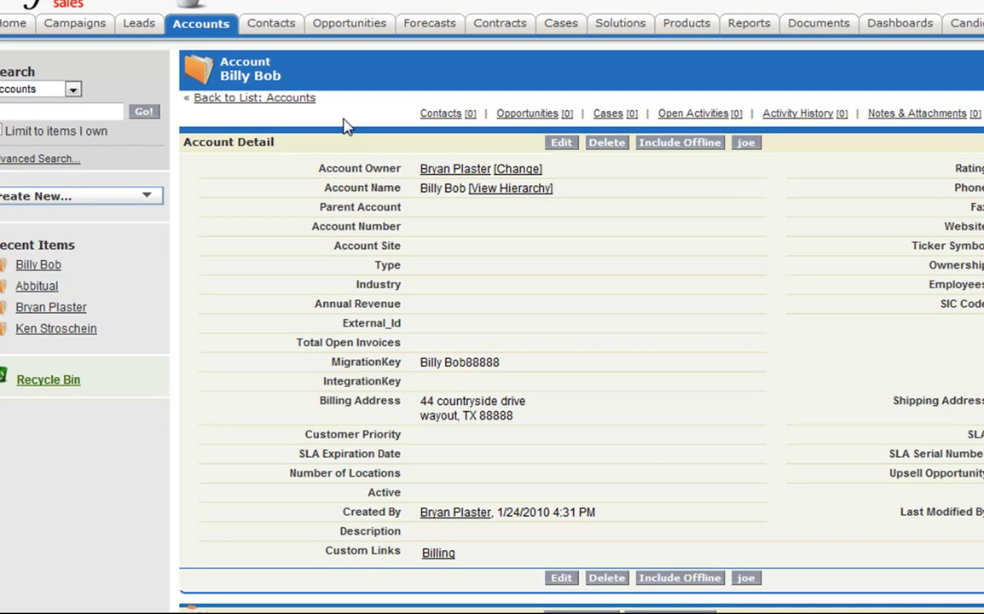
Step: Check the migration 2 task flow in the activity monitor, and open the Account Fields setup page in Salesforce
click(220, 33)
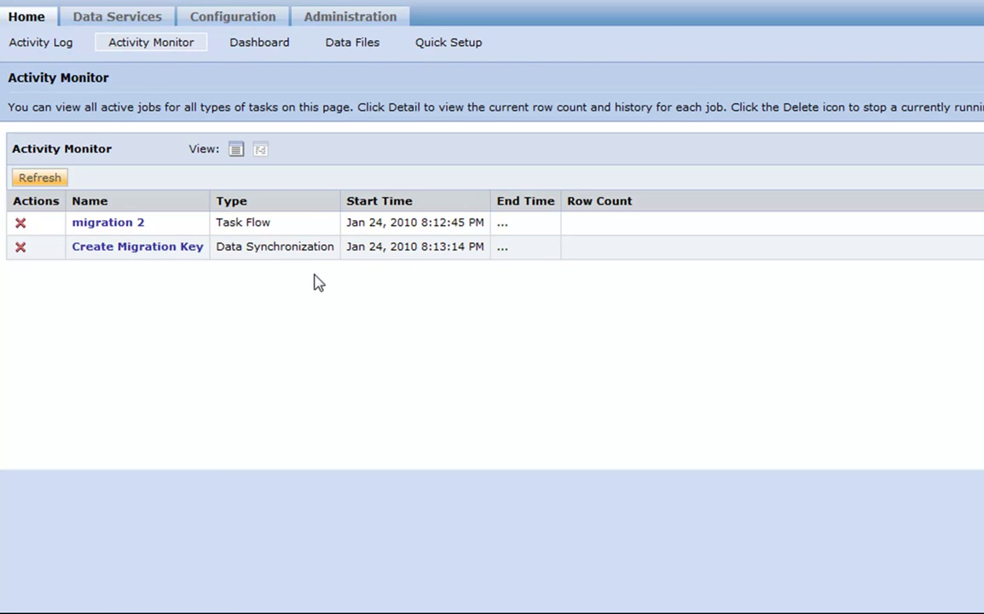
click(102, 24)
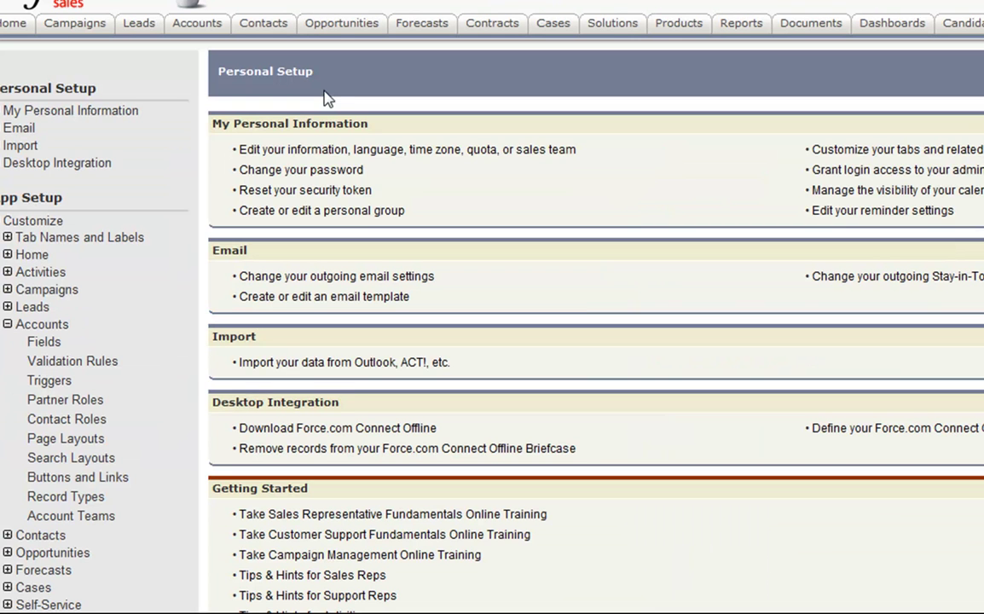
click(41, 341)
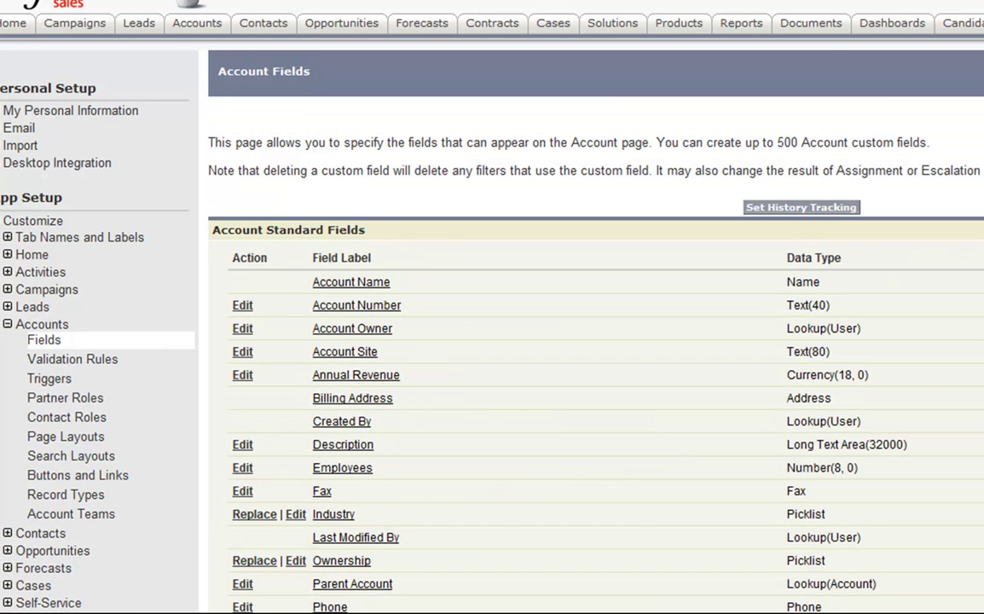
Step: Review the Account custom fields in Salesforce, and check the migration 2 run in the data service's activity monitor
scroll(754, 394, down, 5)
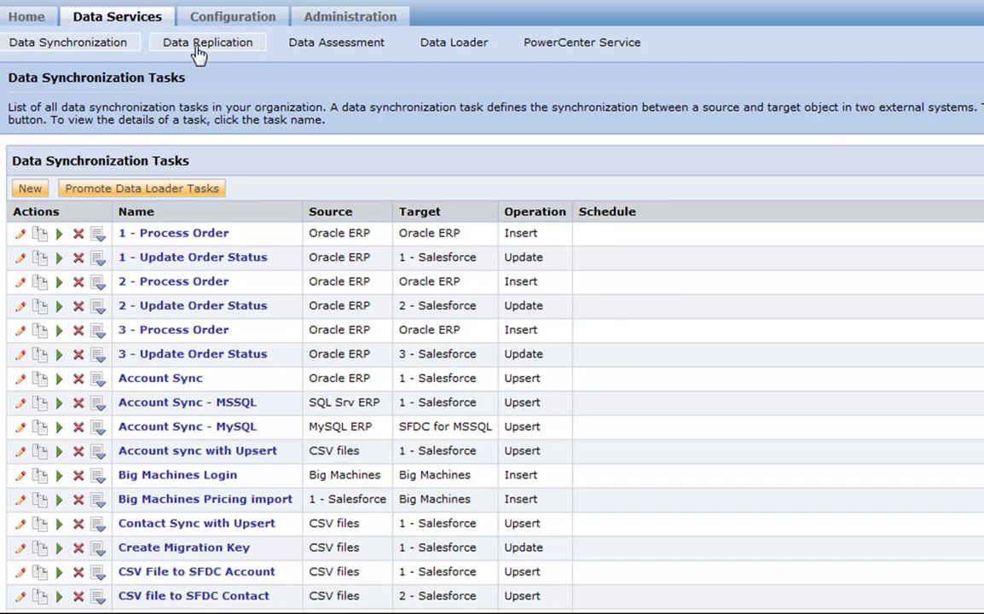
click(162, 46)
click(24, 16)
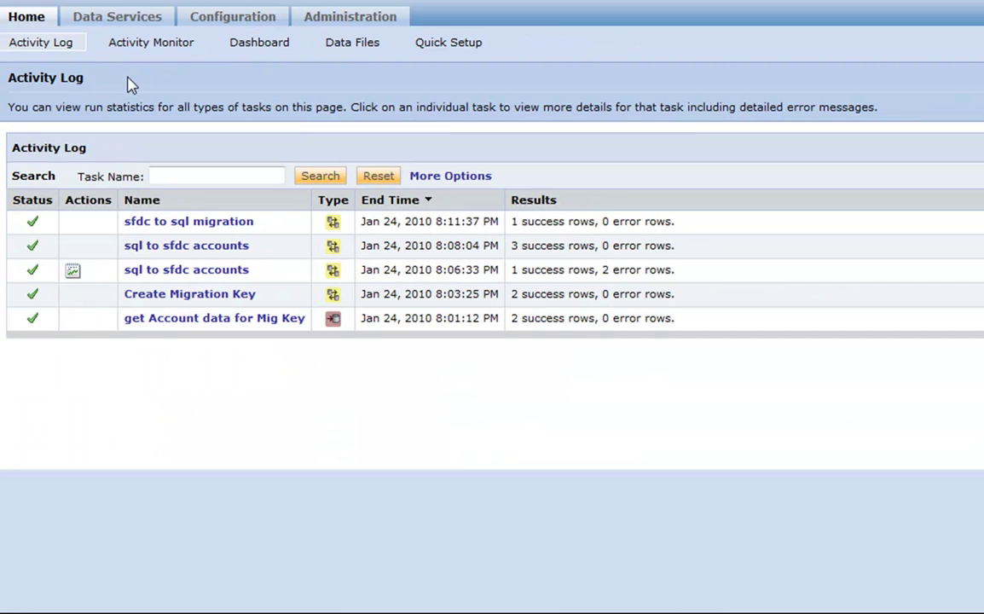
click(150, 46)
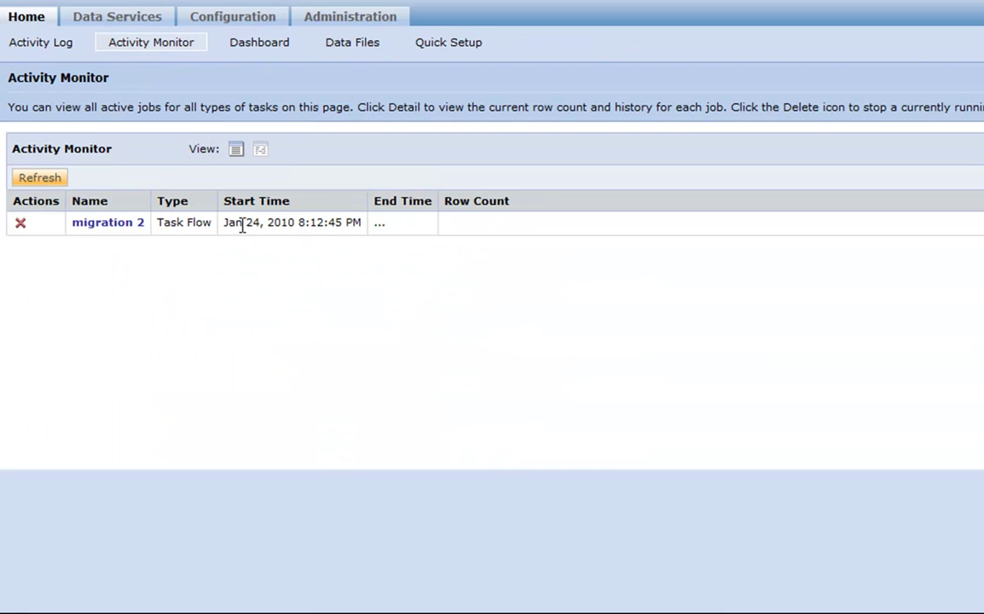
Step: Make a copy of the sql to sfdc accounts data synchronization task
click(96, 27)
scroll(153, 402, down, 3)
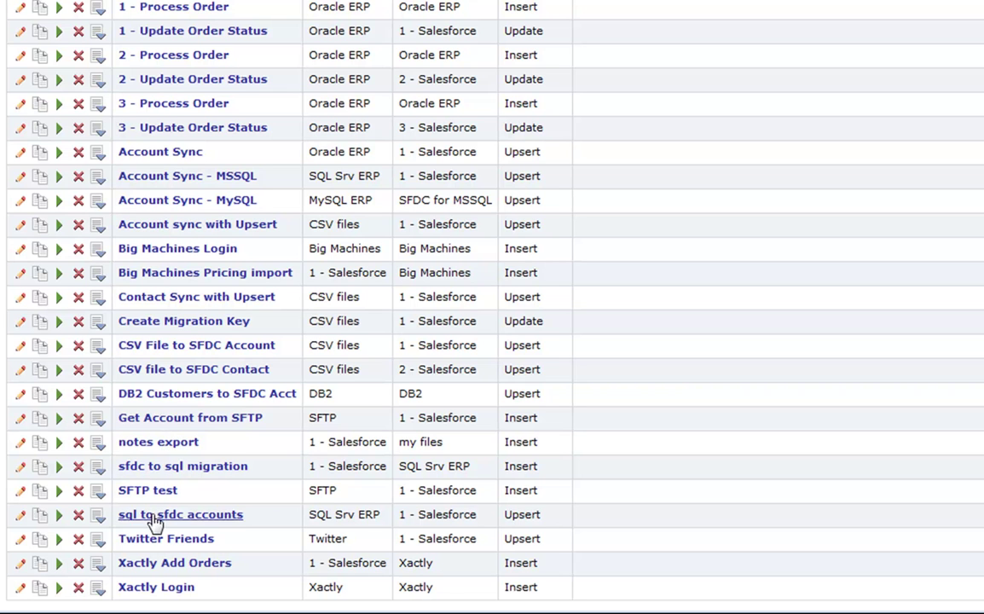
click(38, 517)
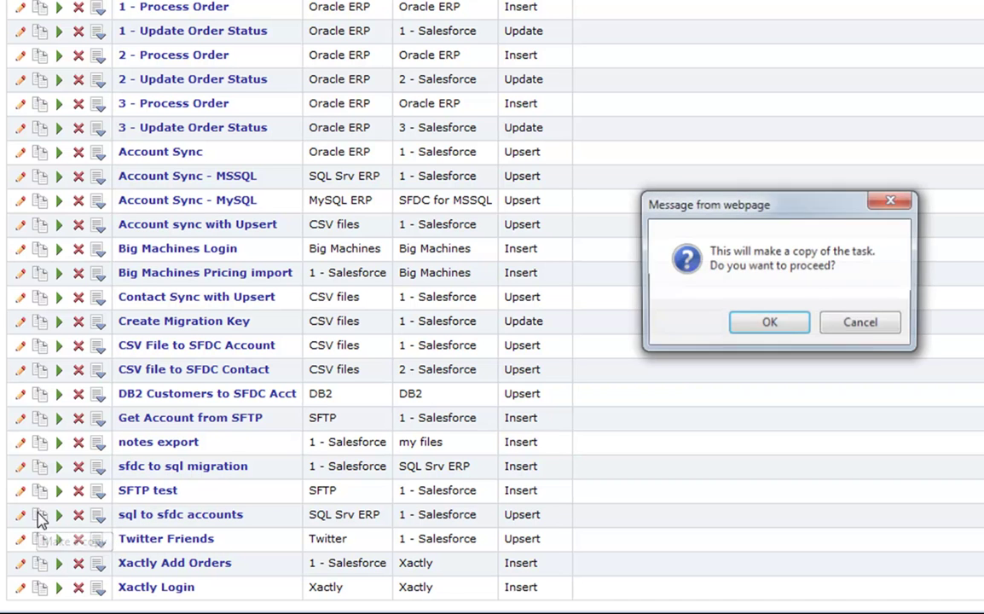
click(758, 327)
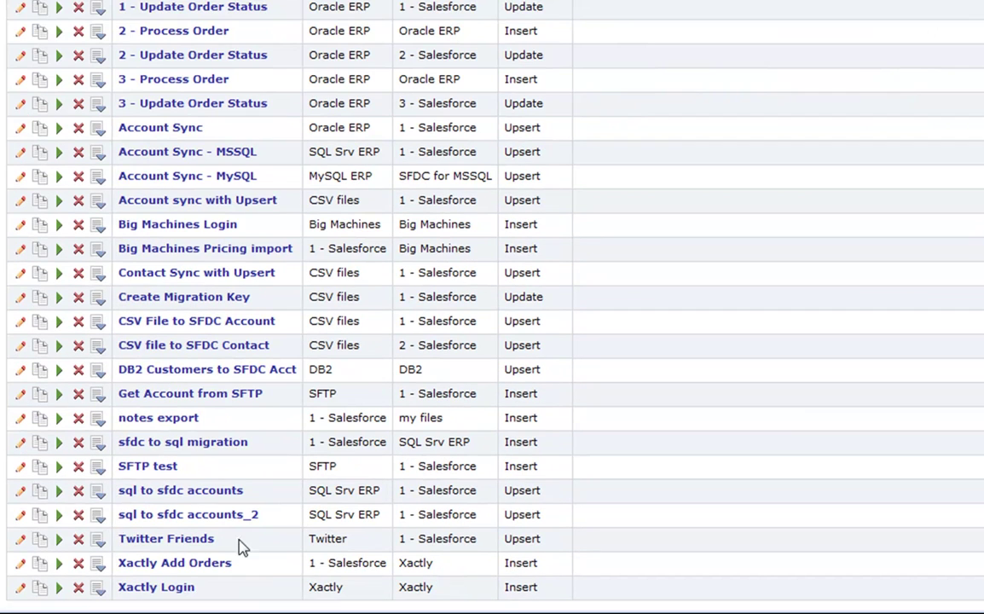
Step: Rename the copied task as sql to sfdc accounts int and open its field mapping
click(20, 515)
drag(220, 250, 245, 252)
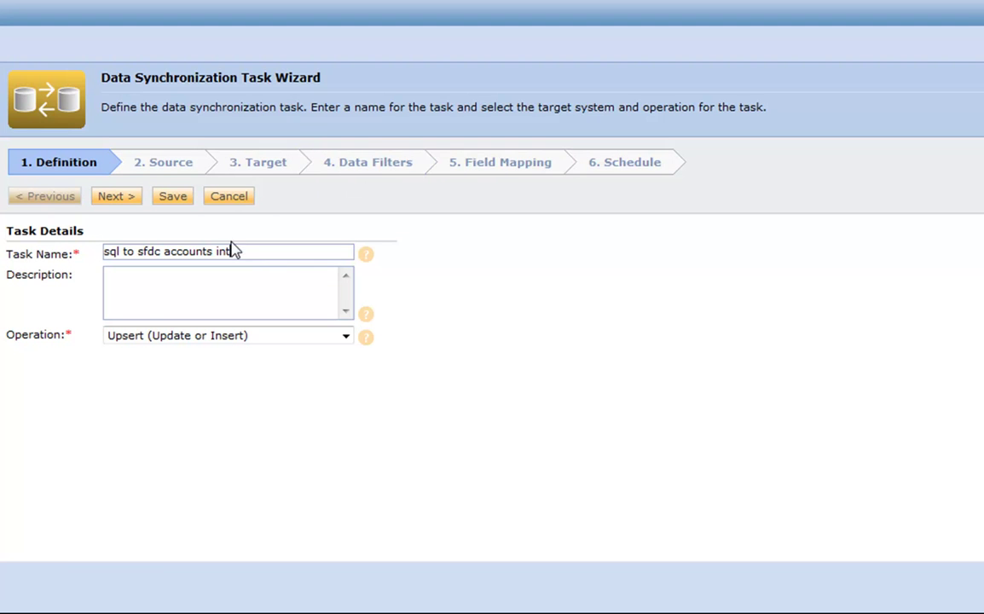
click(507, 170)
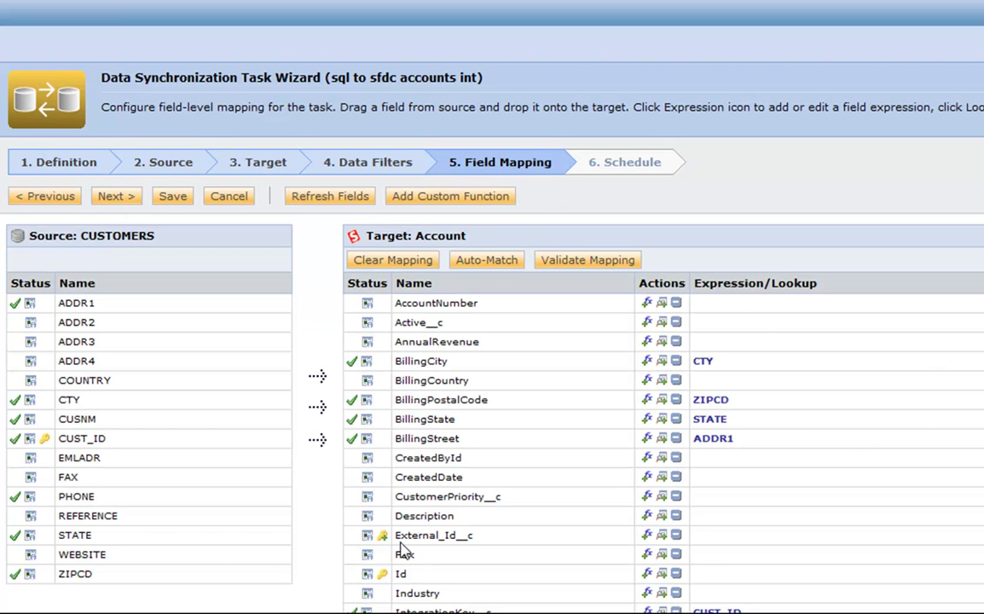
scroll(461, 534, down, 5)
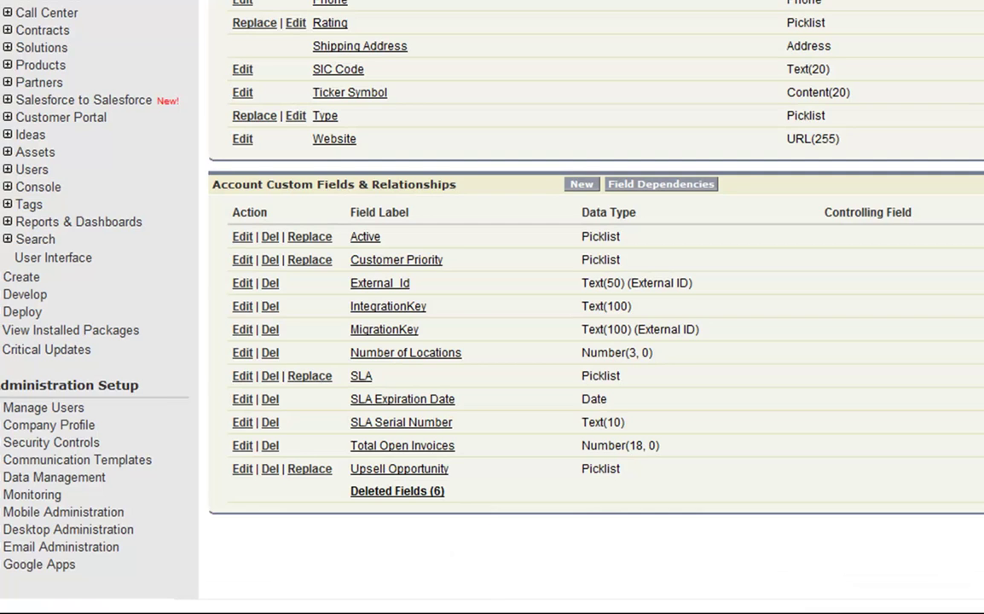
Step: In Salesforce, set the IntegrationKey account field as an External ID and save the field
scroll(512, 356, up, 5)
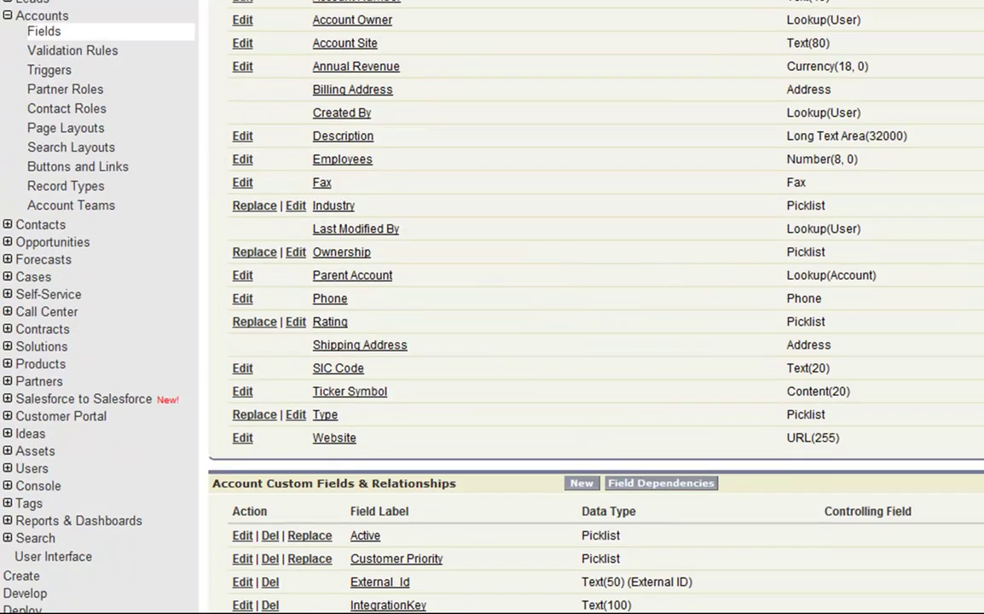
scroll(512, 357, down, 5)
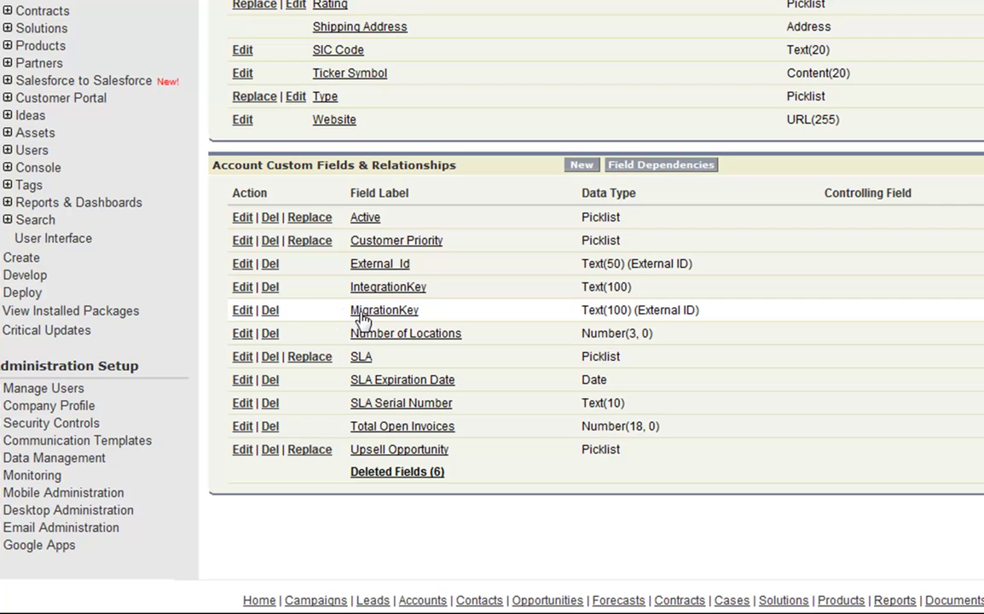
click(241, 289)
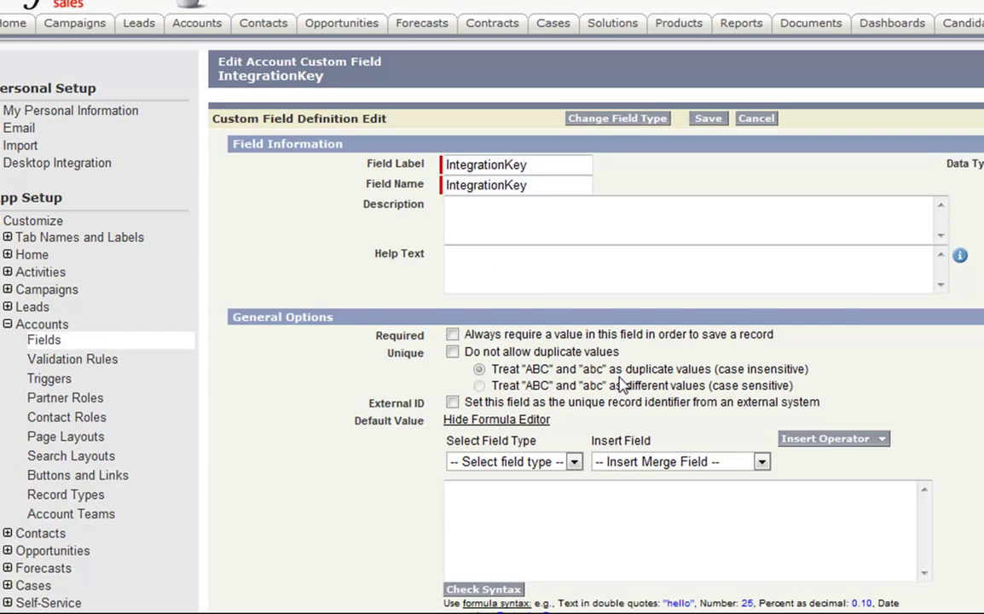
scroll(588, 408, down, 5)
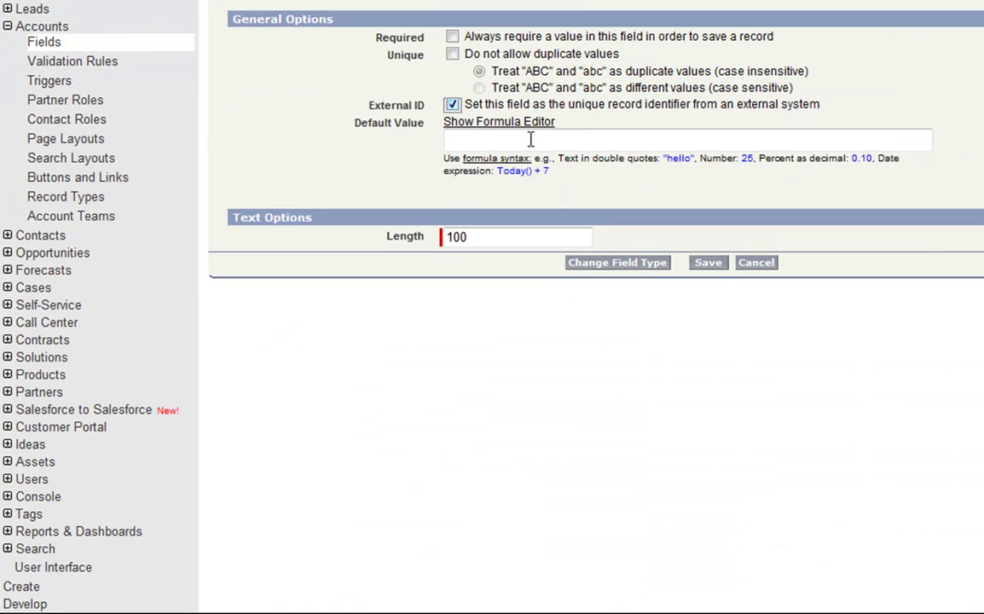
click(715, 265)
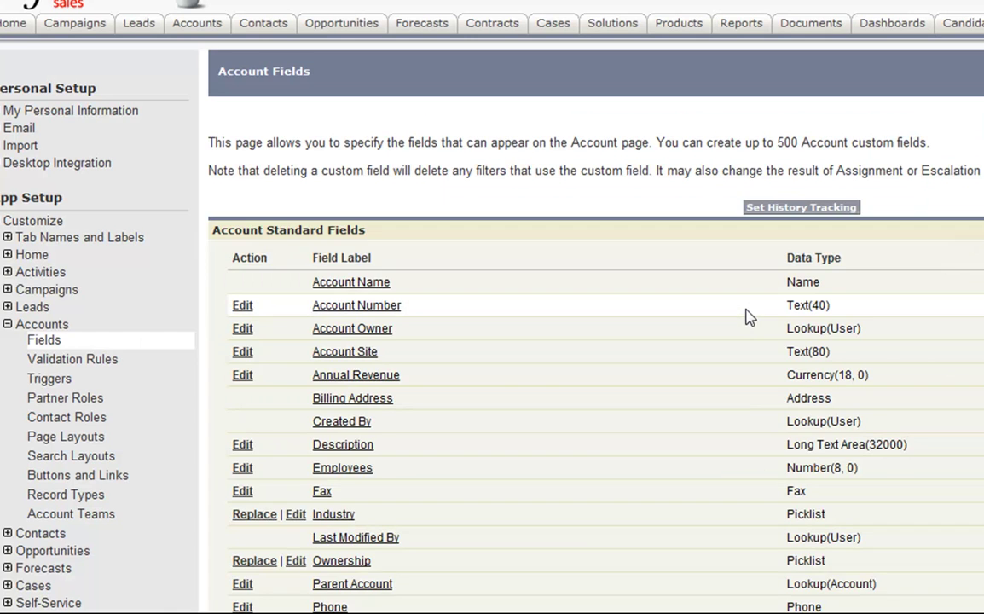
Step: Remove the External ID setting from the MigrationKey account field and save the field
scroll(613, 365, down, 7)
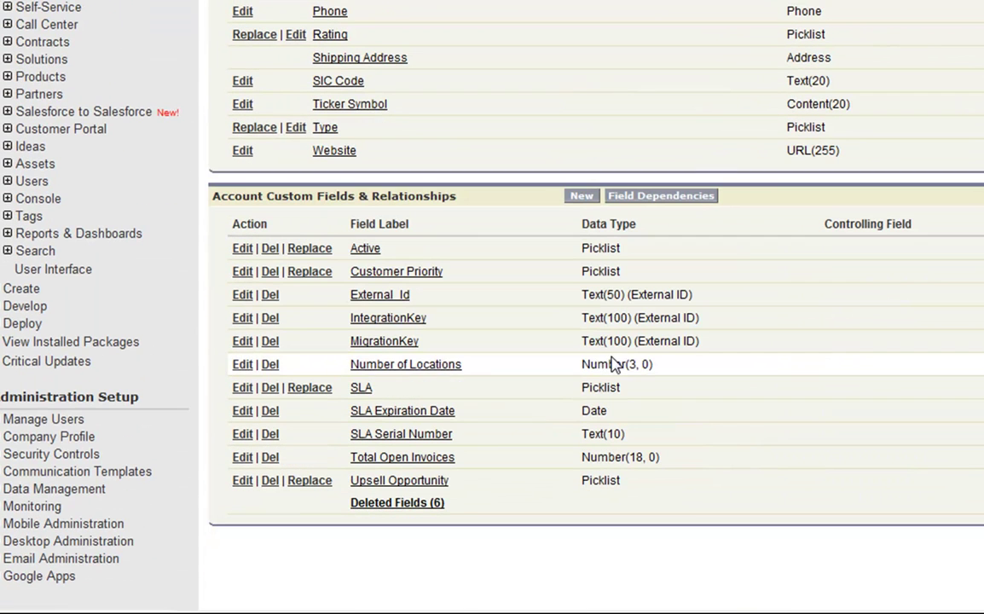
click(239, 341)
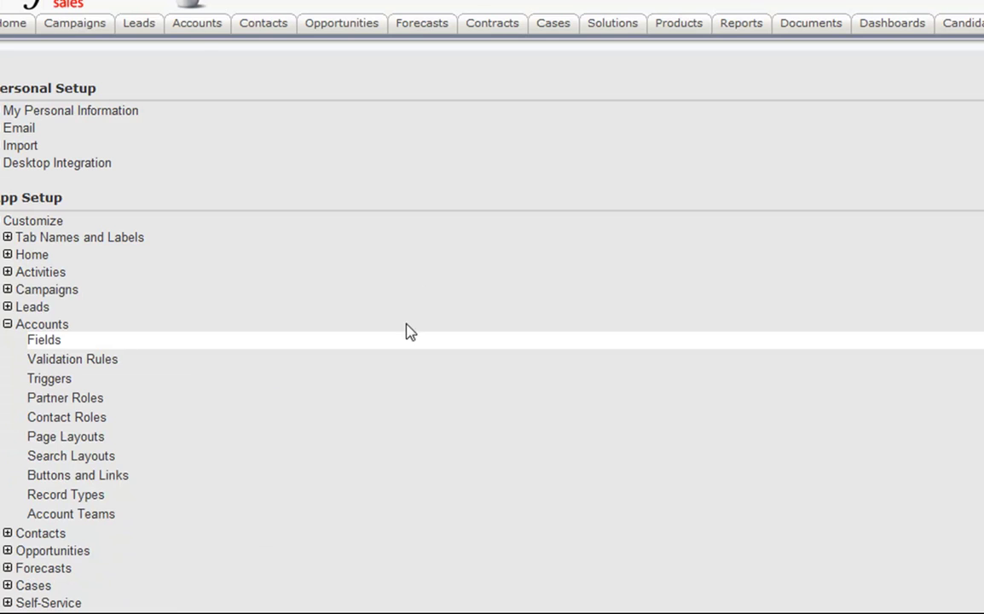
scroll(478, 386, down, 2)
click(452, 205)
click(707, 362)
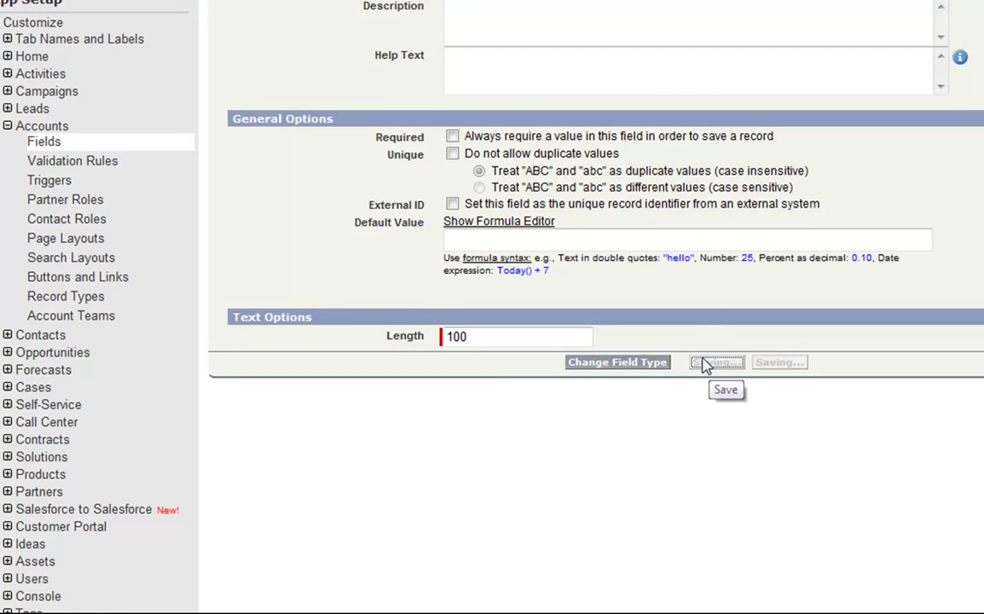
scroll(724, 441, down, 5)
scroll(951, 406, down, 3)
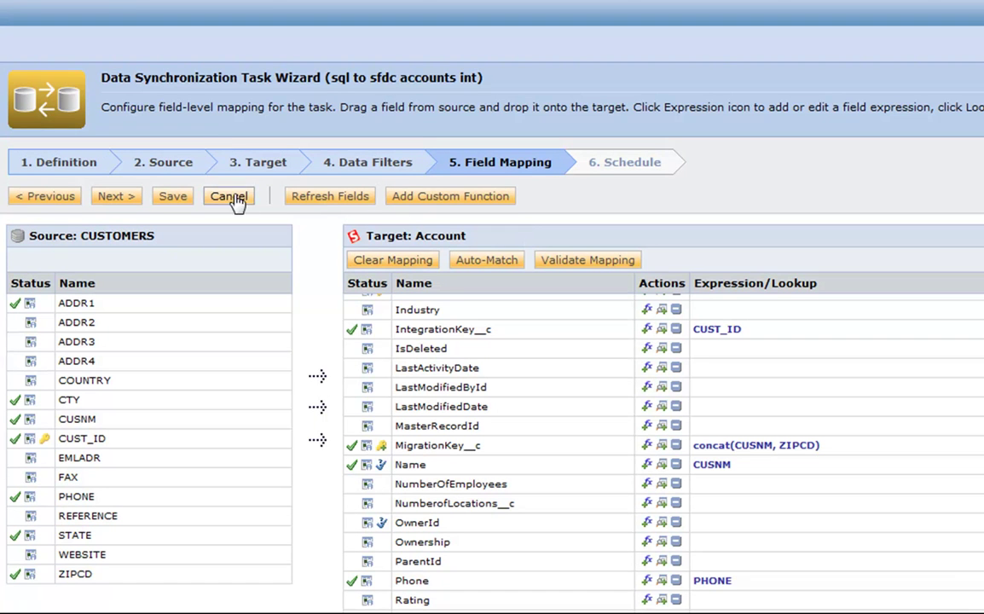
Step: Return to the sql to sfdc accounts int task, refresh the fields in its mapping and save the task
click(350, 202)
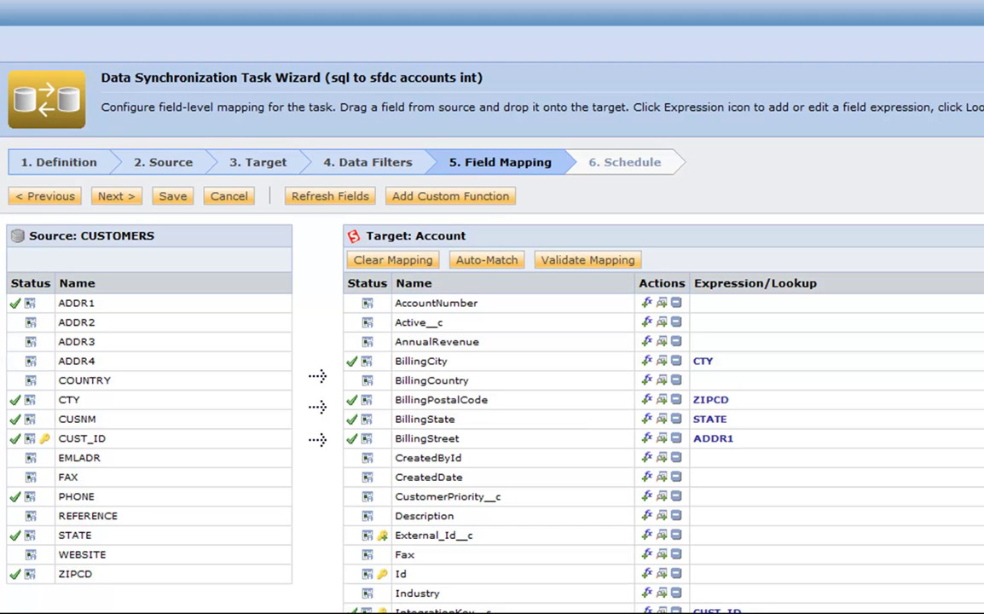
scroll(702, 424, down, 5)
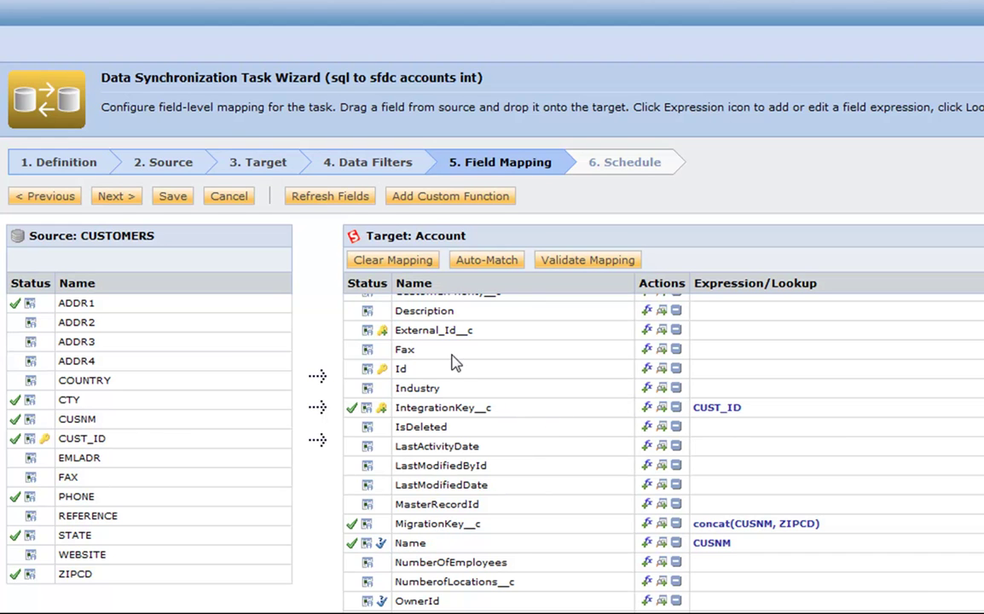
click(172, 198)
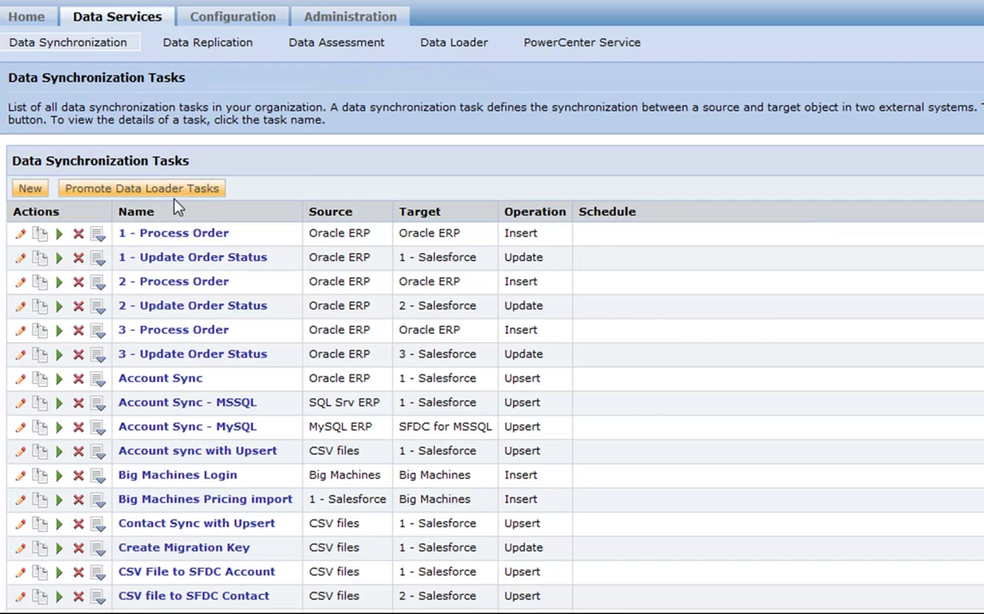
Step: Run the sql to sfdc accounts int synchronization task
scroll(533, 326, down, 3)
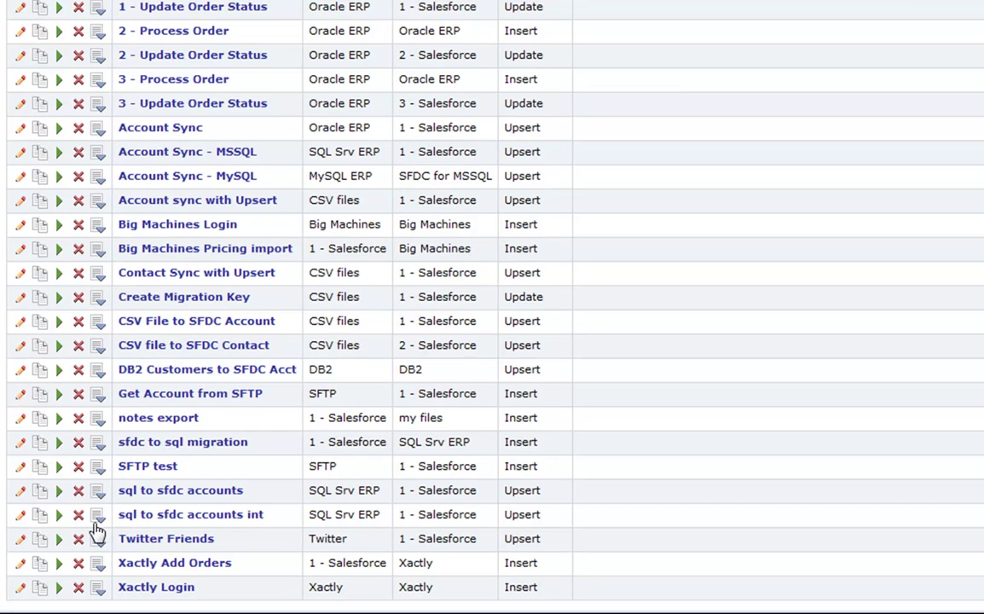
click(56, 515)
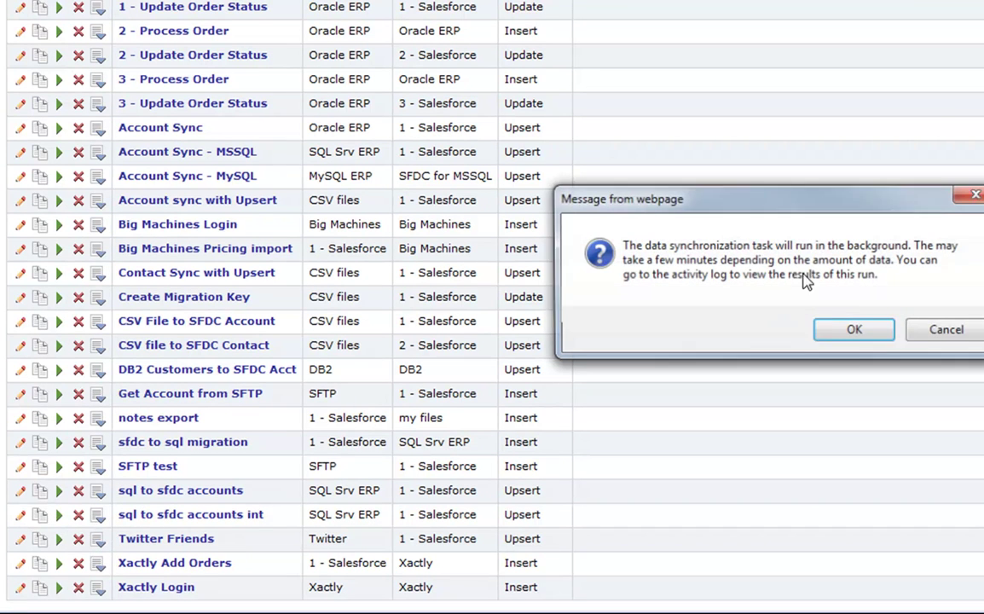
click(855, 332)
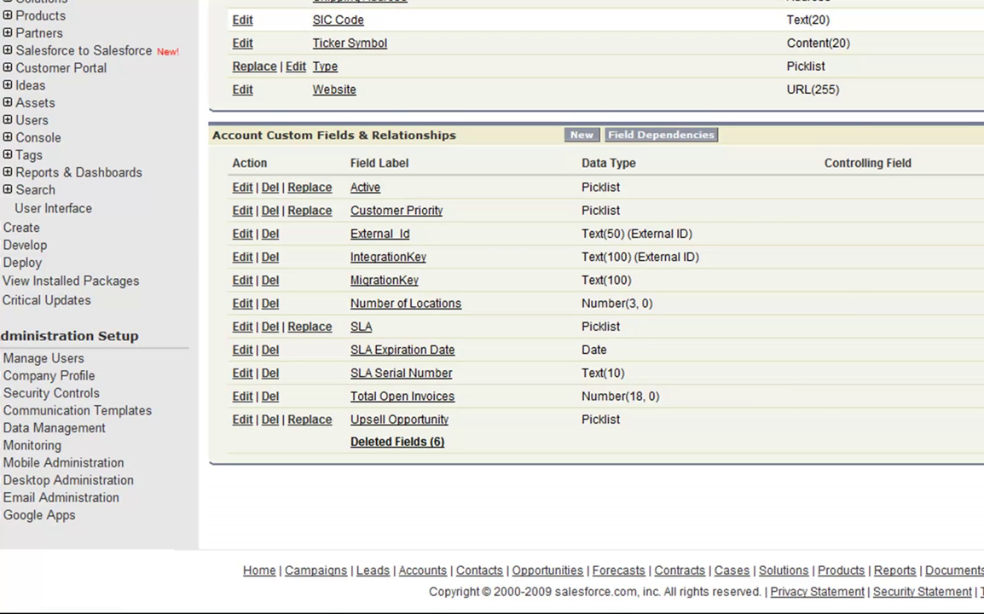
Step: Switch to Salesforce and examine the IntegrationKey on the recent account with billing city wayout
scroll(545, 341, up, 8)
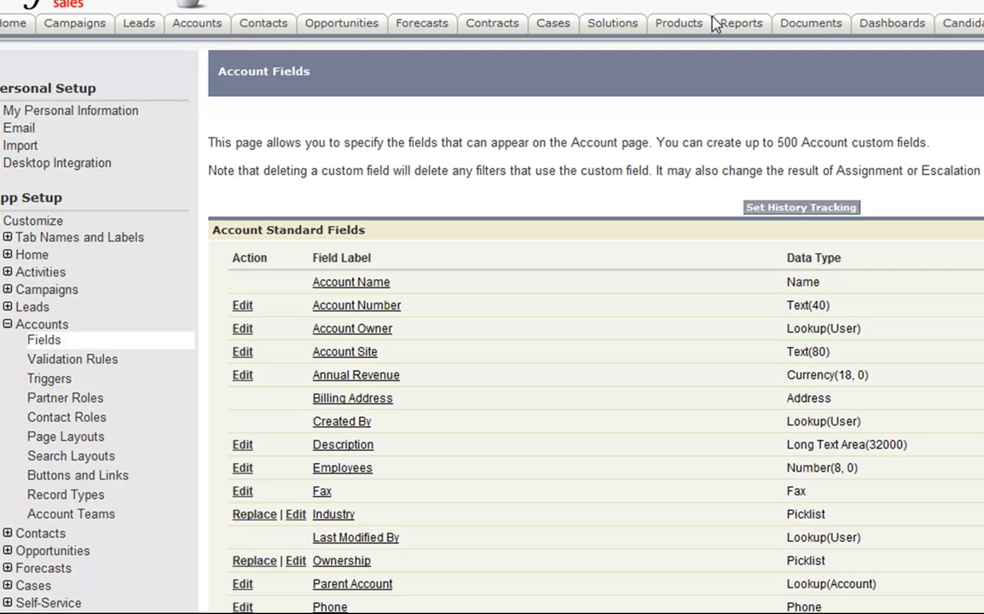
click(207, 26)
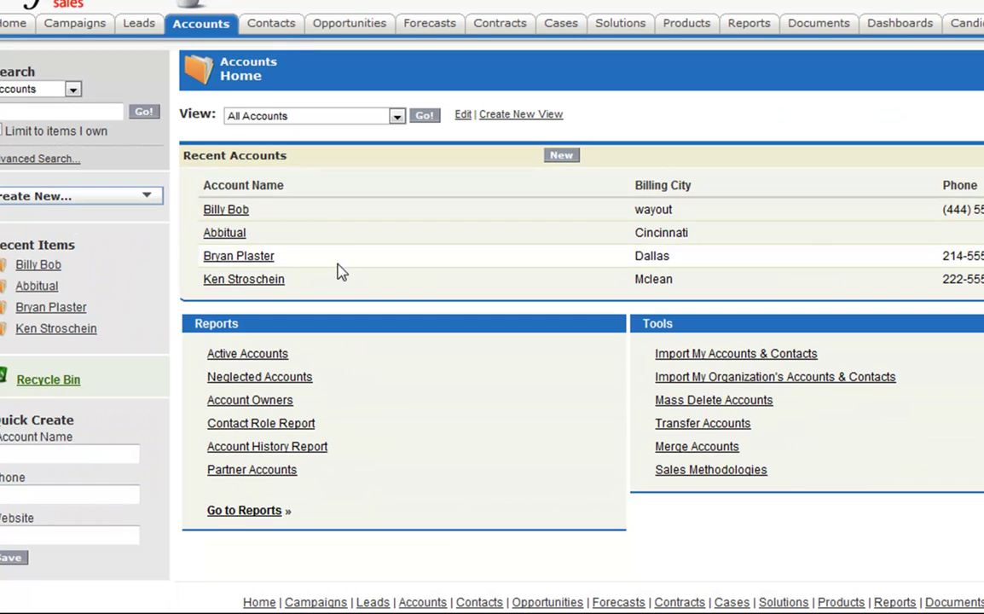
click(228, 210)
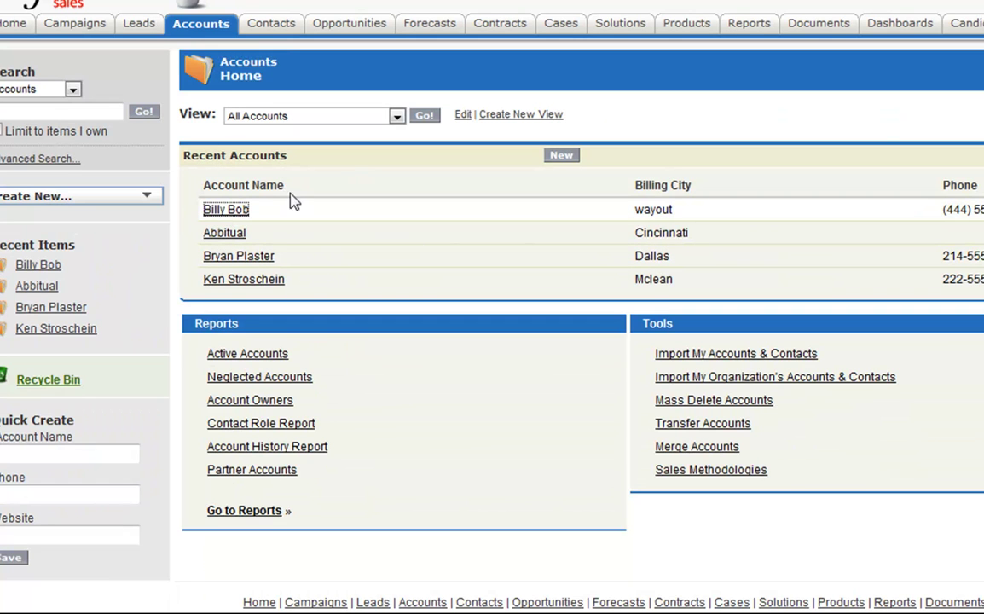
double_click(423, 381)
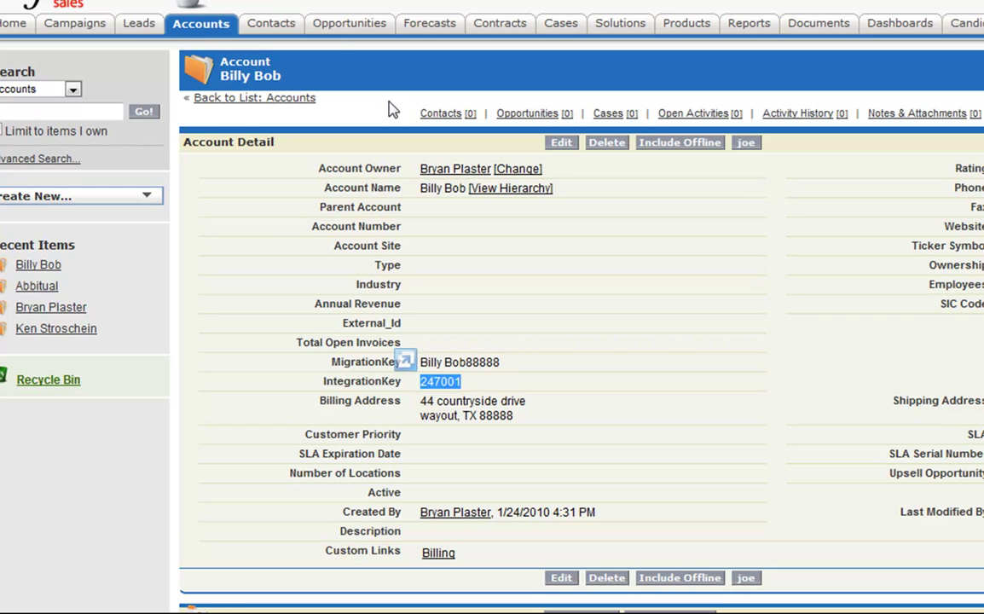